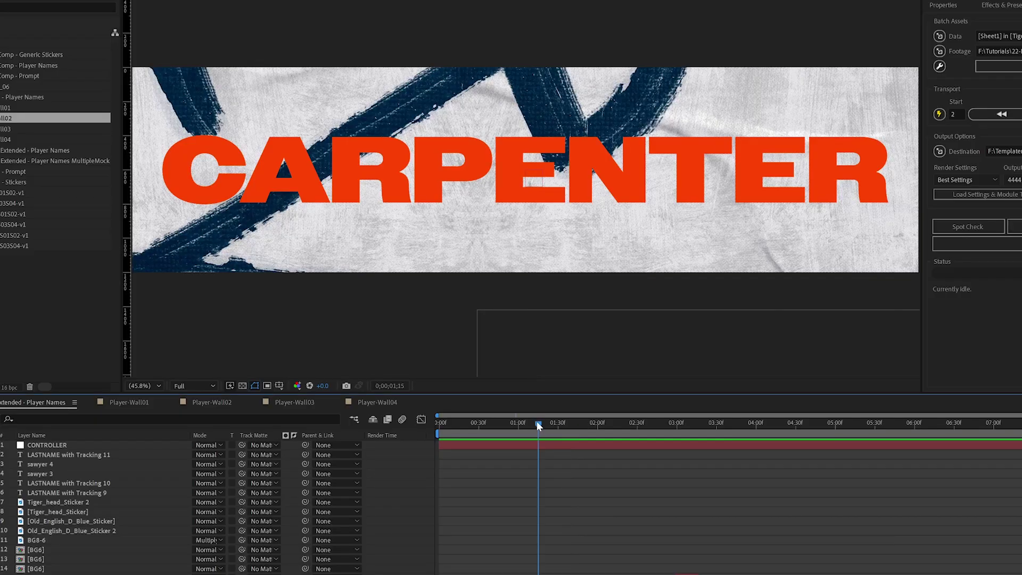
Set the current time to 0;00;01;14 and pick a composition in Templater preferences.
{"action": "left_click", "coordinate": [37, 402]}
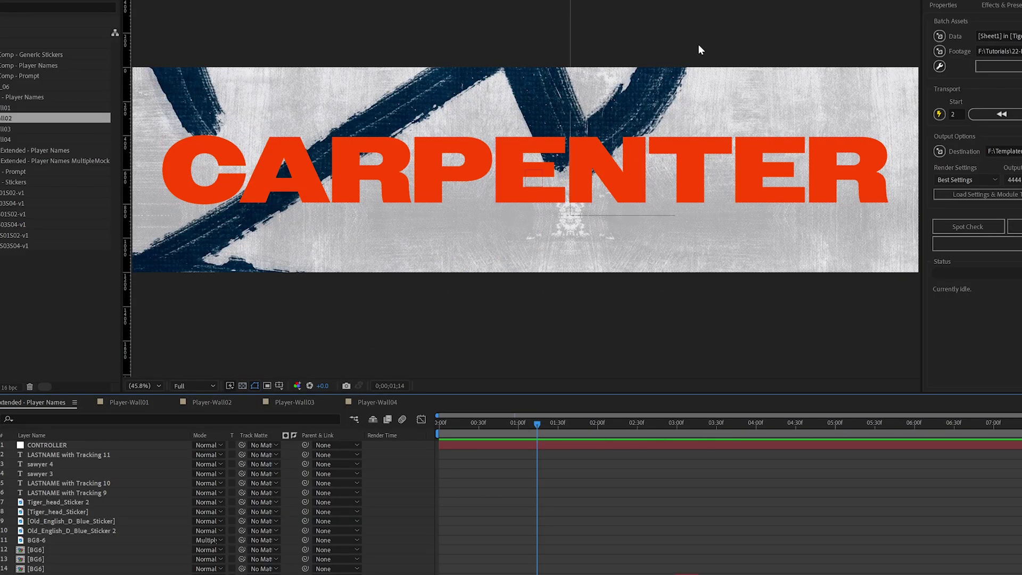
{"action": "left_click", "coordinate": [939, 66]}
{"action": "double_click", "coordinate": [575, 224]}
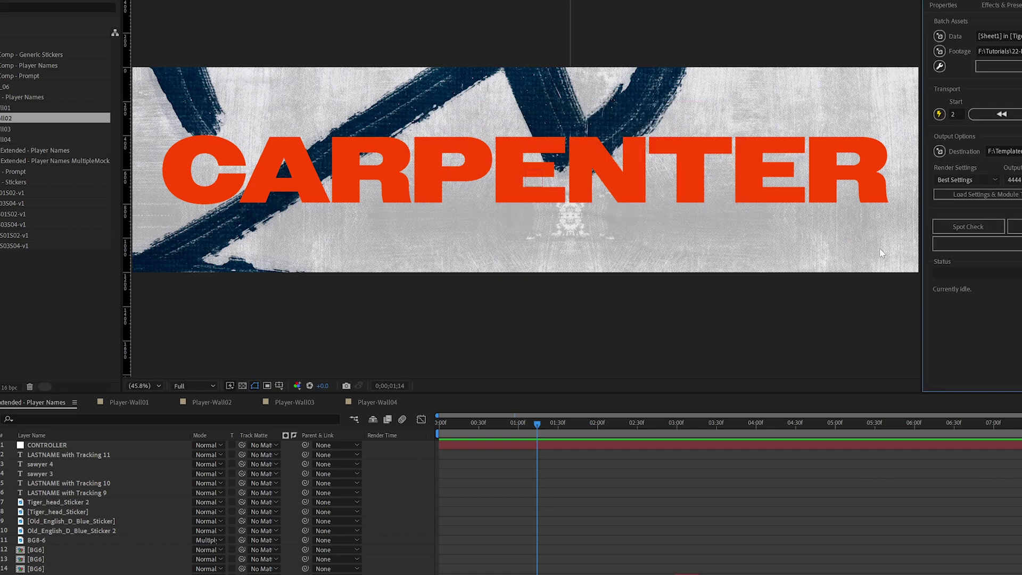
Add a 'target' header in F1 and fill Player-Wall01 down F2:F6.
{"action": "key", "text": "alt+Tab"}
{"action": "key", "text": "alt+Tab"}
{"action": "double_click", "coordinate": [764, 242]}
{"action": "key", "text": "ctrl+c"}
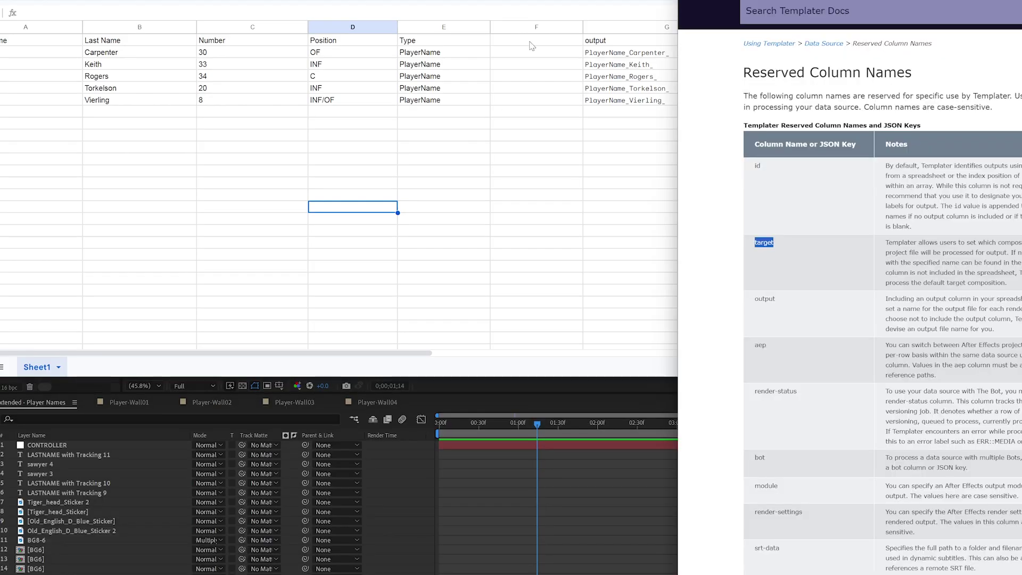
{"action": "left_click", "coordinate": [533, 42]}
{"action": "key", "text": "ctrl+v"}
{"action": "key", "text": "Return"}
{"action": "type", "text": "Player-Wall01"}
{"action": "left_click", "coordinate": [752, 60]}
{"action": "left_click_drag", "start_coordinate": [753, 60], "coordinate": [752, 106]}
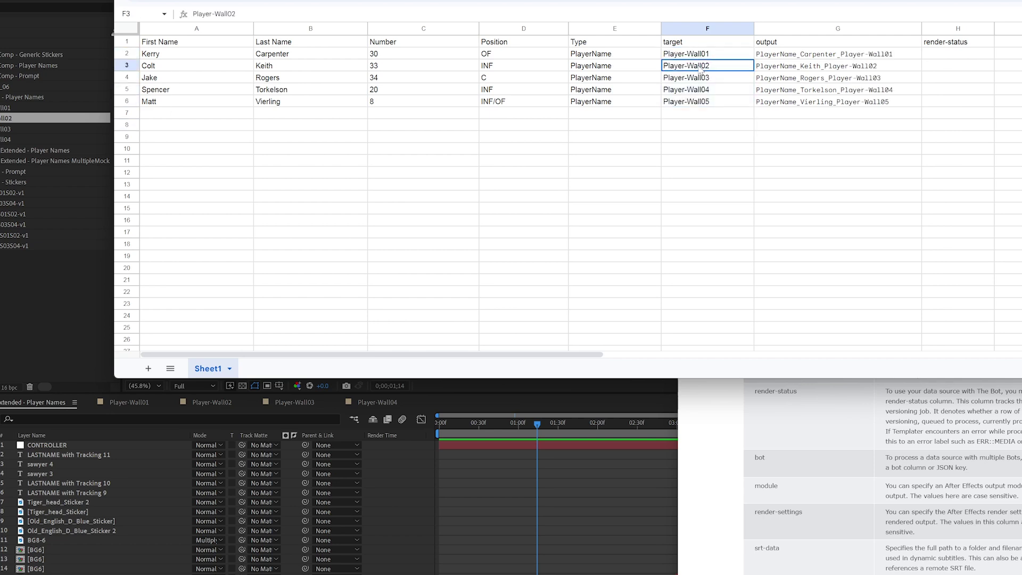
Copy the five player rows into rows 7–11 and fill Player-Wall02 down their target cells.
{"action": "left_click", "coordinate": [748, 154]}
{"action": "key", "text": "ctrl+a"}
{"action": "key", "text": "ctrl+c"}
{"action": "left_click", "coordinate": [197, 112]}
{"action": "key", "text": "ctrl+v"}
{"action": "left_click", "coordinate": [707, 112]}
{"action": "type", "text": "Player-Wall02"}
{"action": "key", "text": "Return"}
{"action": "left_click_drag", "start_coordinate": [753, 118], "coordinate": [753, 284]}
Duplicate rows 2–11 into rows 12–21 and set Player-Wall03 starting in F12.
{"action": "left_click", "coordinate": [164, 116]}
{"action": "key", "text": "ctrl+c"}
{"action": "left_click", "coordinate": [163, 173]}
{"action": "key", "text": "ctrl+v"}
{"action": "left_click", "coordinate": [707, 172]}
{"action": "type", "text": "Player-Wall03"}
{"action": "key", "text": "Return"}
{"action": "left_click", "coordinate": [689, 238]}
Fill Player-Wall04 into rows 17–21, then check the G2 output formula and render-status column.
{"action": "type", "text": "Player-Wall04"}
{"action": "key", "text": "Return"}
{"action": "left_click_drag", "start_coordinate": [689, 238], "coordinate": [692, 279]}
{"action": "key", "text": "ctrl+d"}
{"action": "left_click", "coordinate": [838, 233]}
{"action": "left_click", "coordinate": [819, 56]}
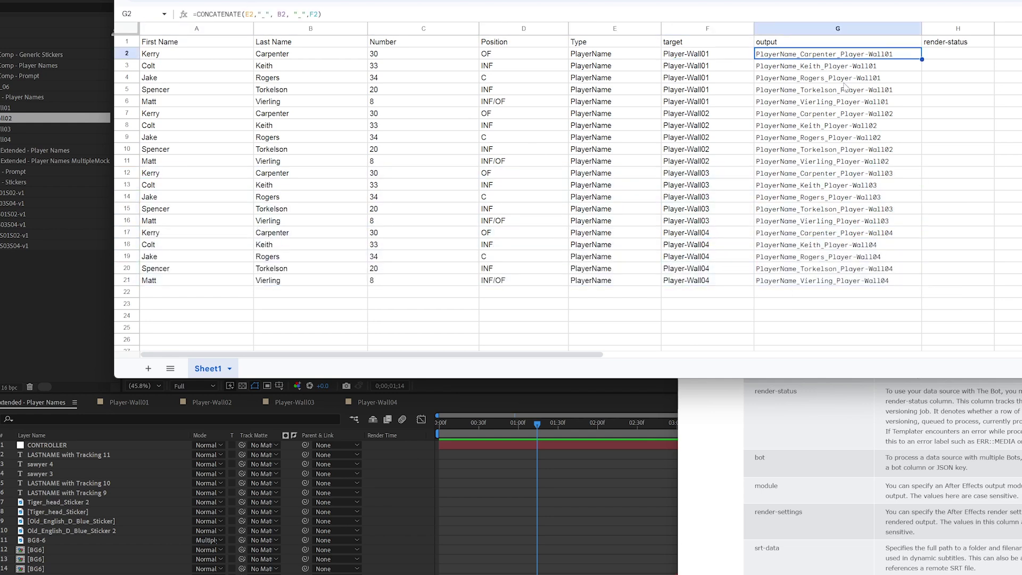
{"action": "left_click", "coordinate": [945, 58]}
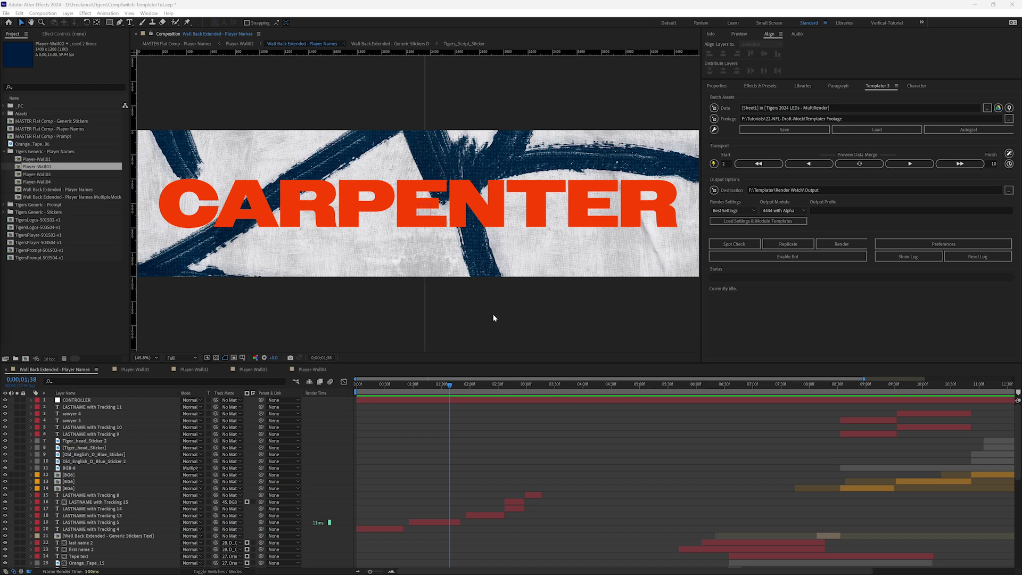
{"action": "left_click_drag", "start_coordinate": [432, 382], "coordinate": [425, 382]}
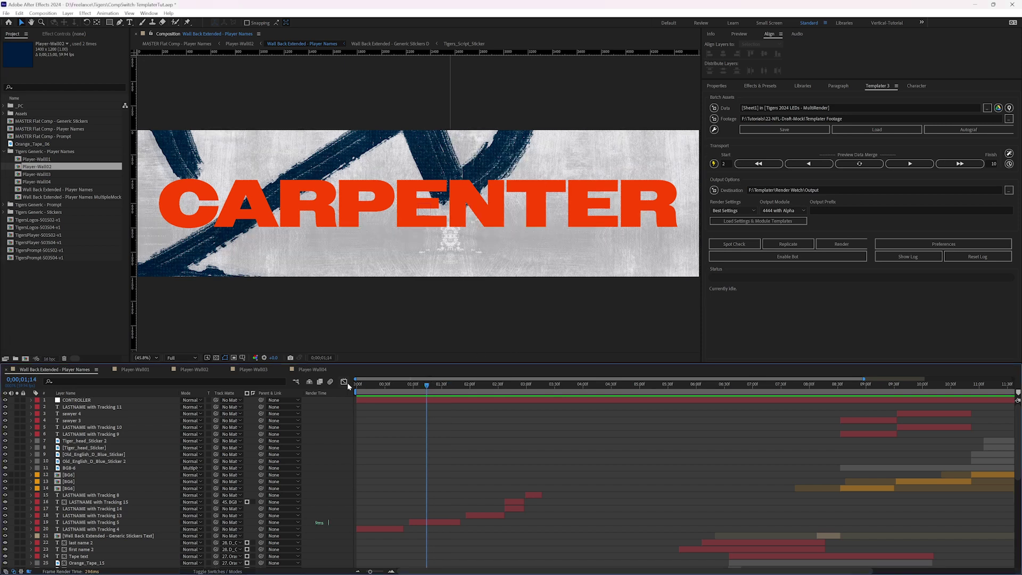
{"action": "left_click", "coordinate": [129, 369]}
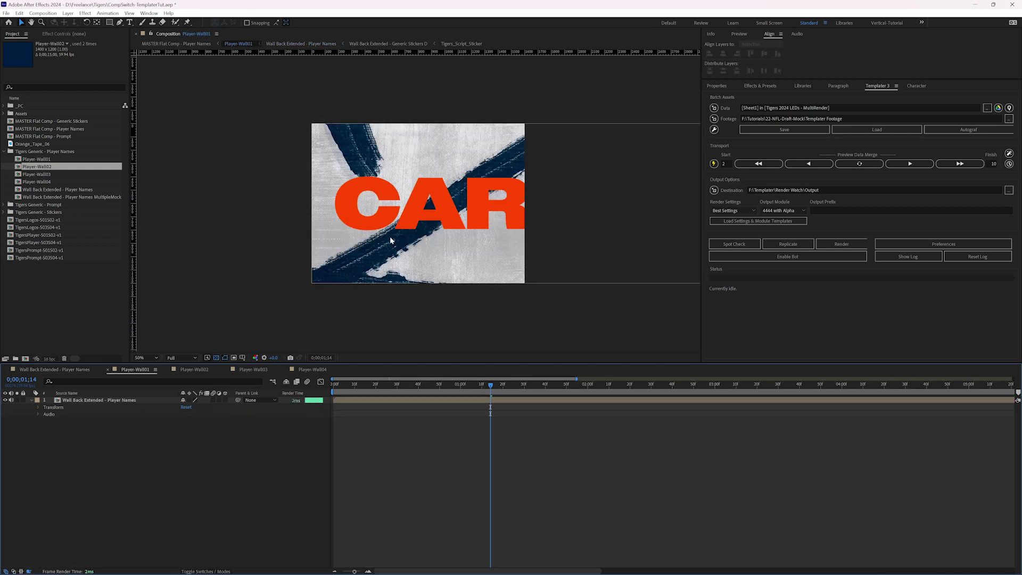
{"action": "left_click", "coordinate": [189, 370]}
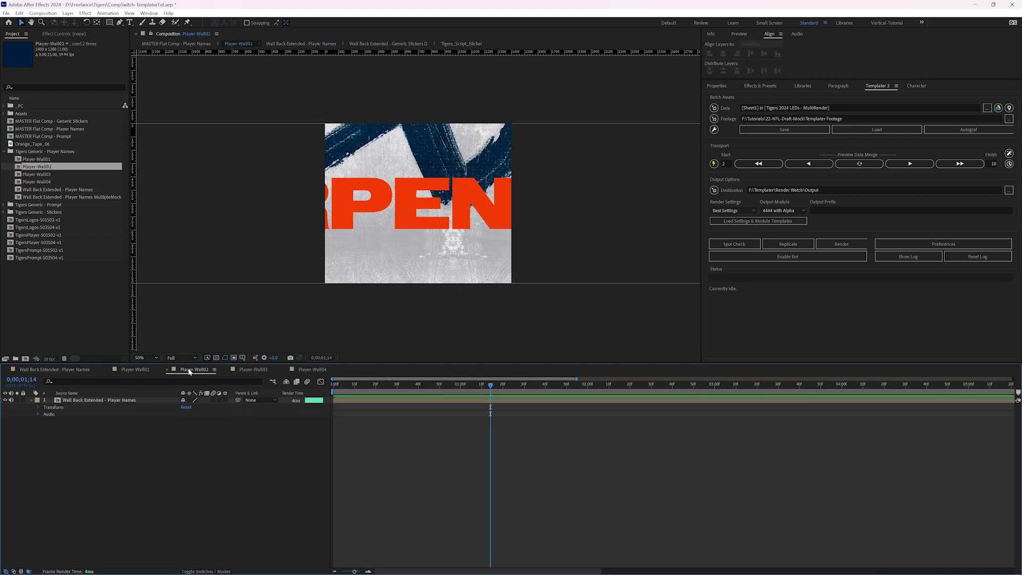
{"action": "left_click", "coordinate": [242, 369]}
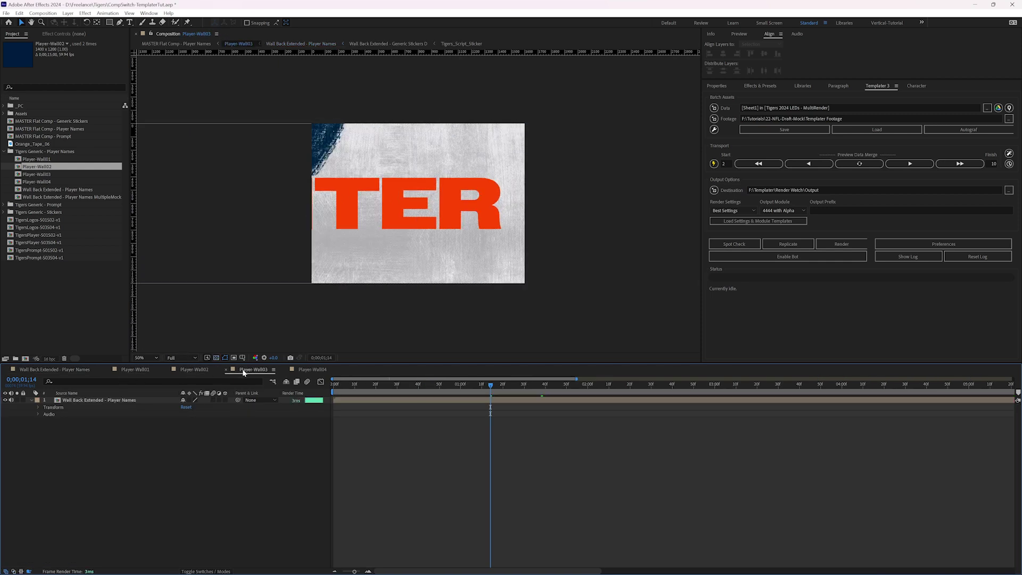
{"action": "left_click", "coordinate": [141, 371]}
{"action": "left_click", "coordinate": [73, 371]}
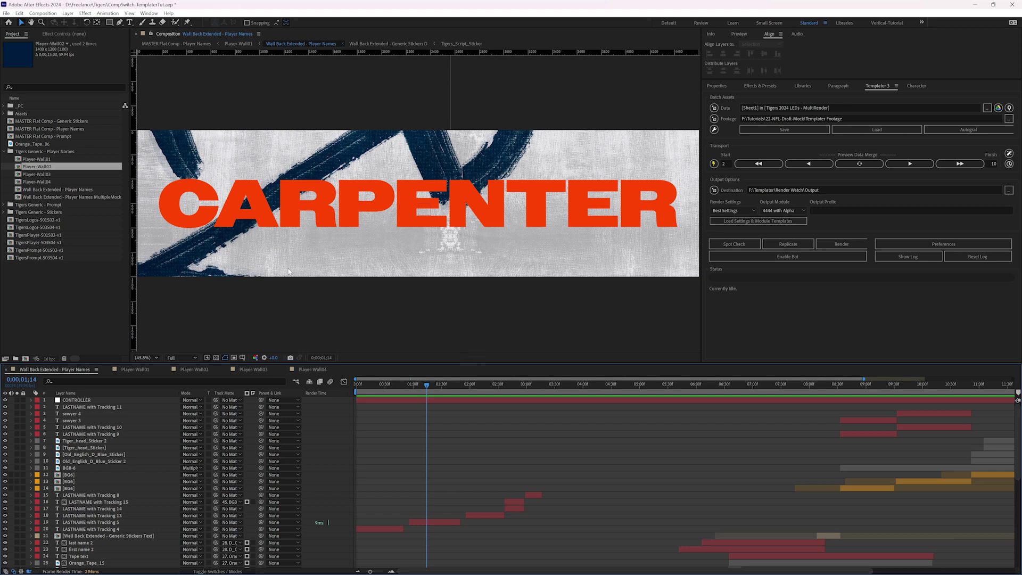
Preview Player-Wall02, 03 and 04 at a larger zoom, then return to Wall Back Extended - Player Names.
{"action": "left_click", "coordinate": [189, 368]}
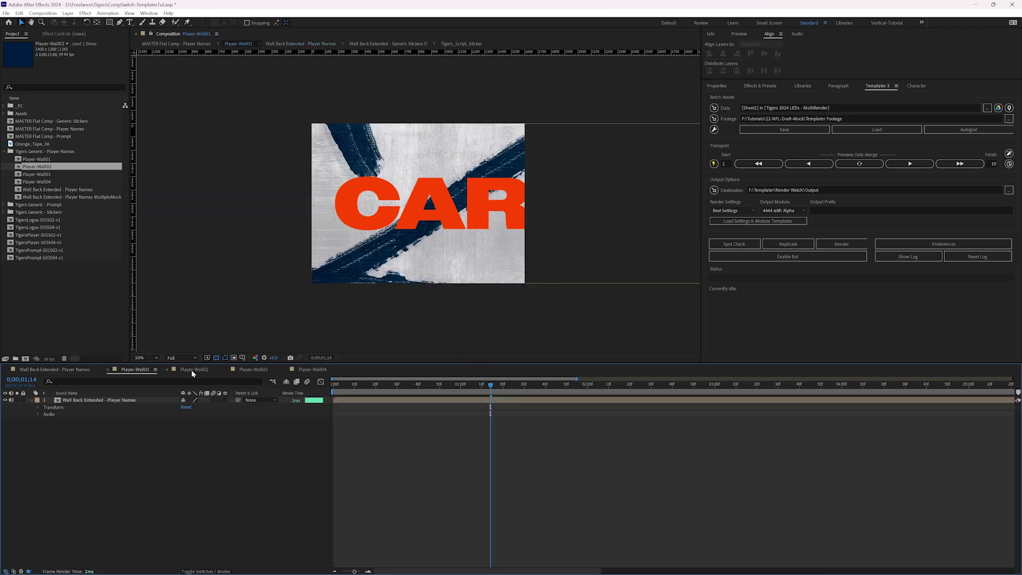
{"action": "left_click", "coordinate": [255, 369]}
{"action": "left_click", "coordinate": [302, 369]}
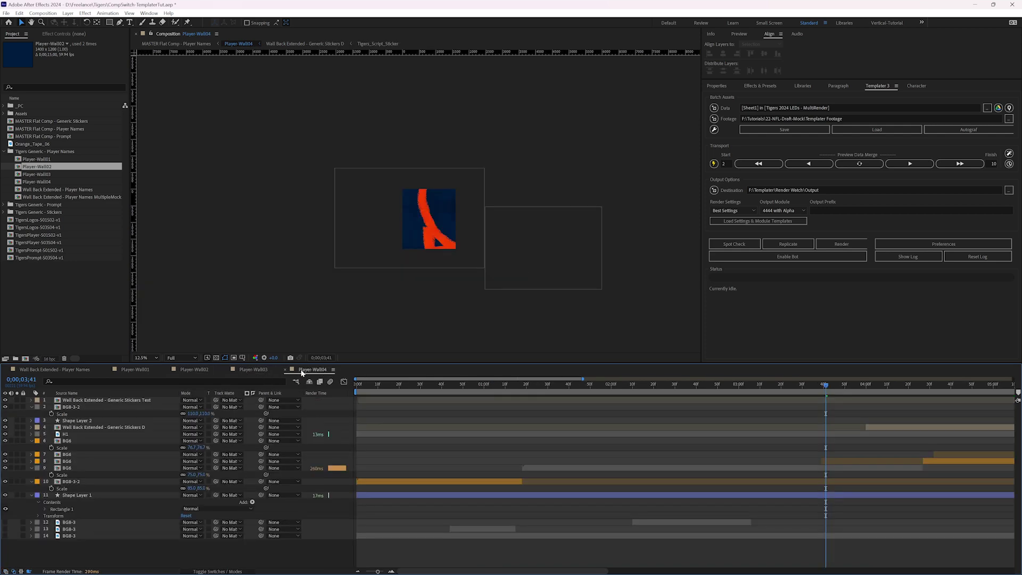
{"action": "left_click", "coordinate": [149, 356]}
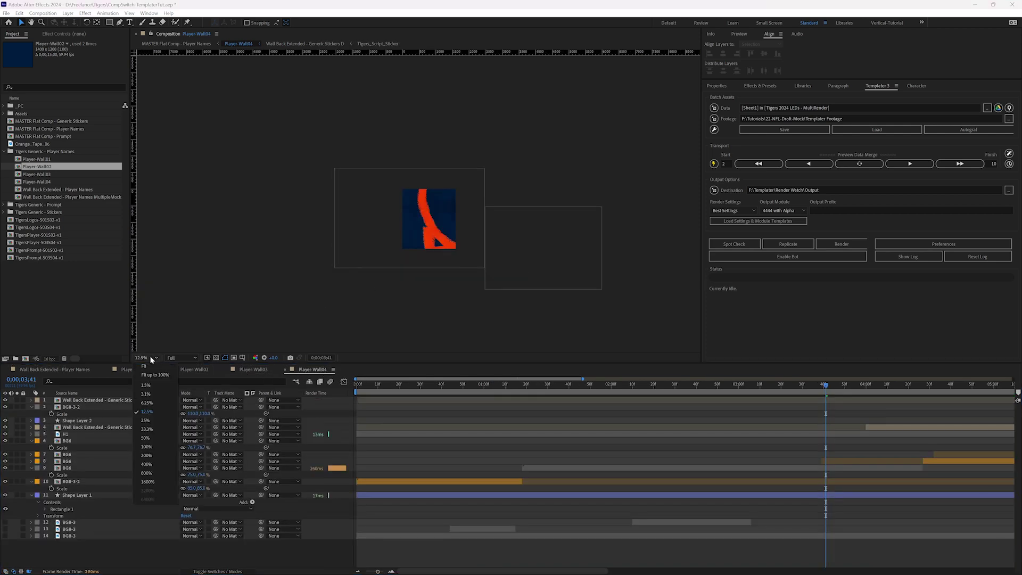
{"action": "left_click", "coordinate": [154, 376]}
{"action": "left_click", "coordinate": [53, 369]}
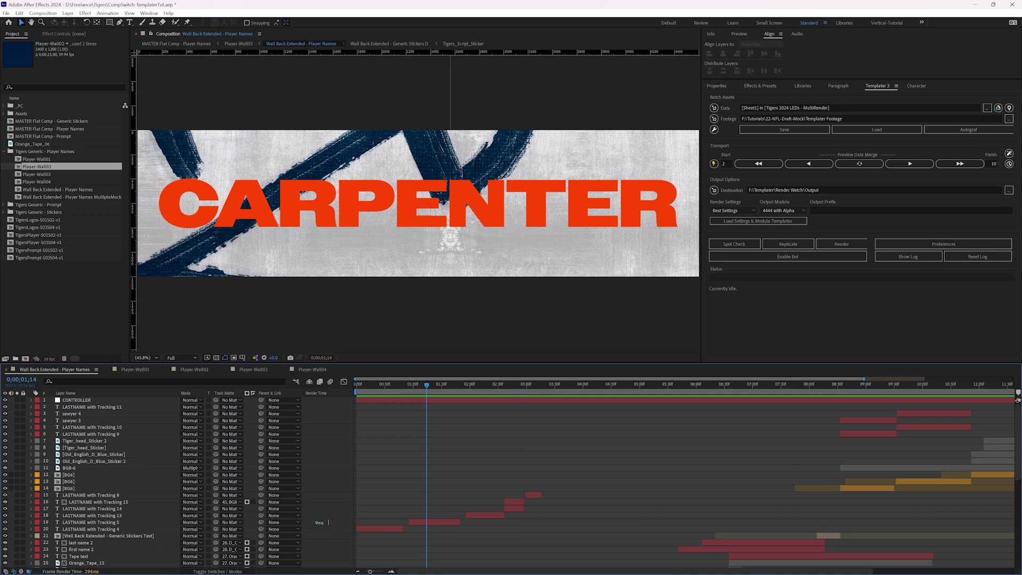
{"action": "key", "text": "alt+Tab"}
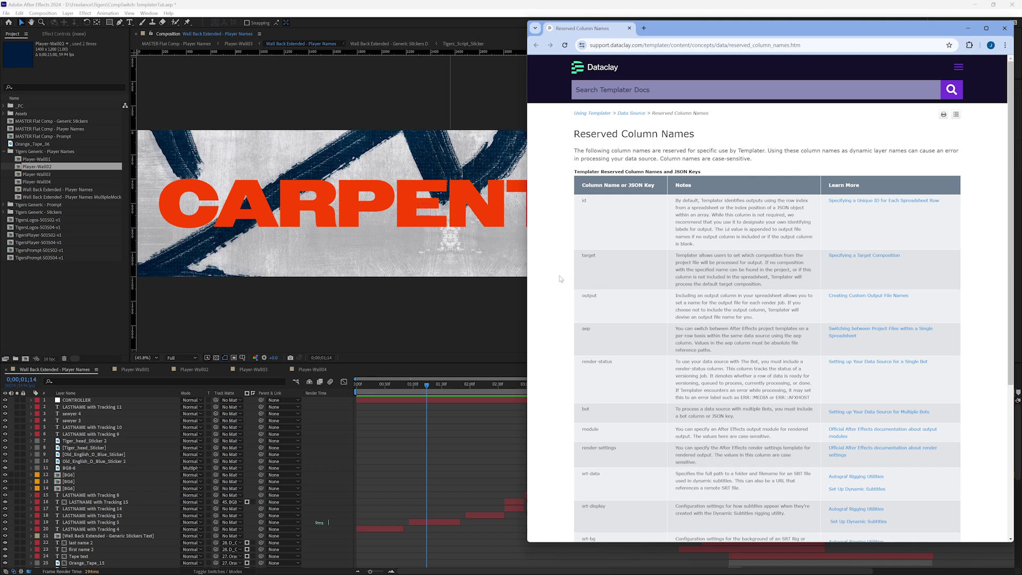
Select 'target' in the Reserved Column Names table and switch back to After Effects.
{"action": "double_click", "coordinate": [583, 256]}
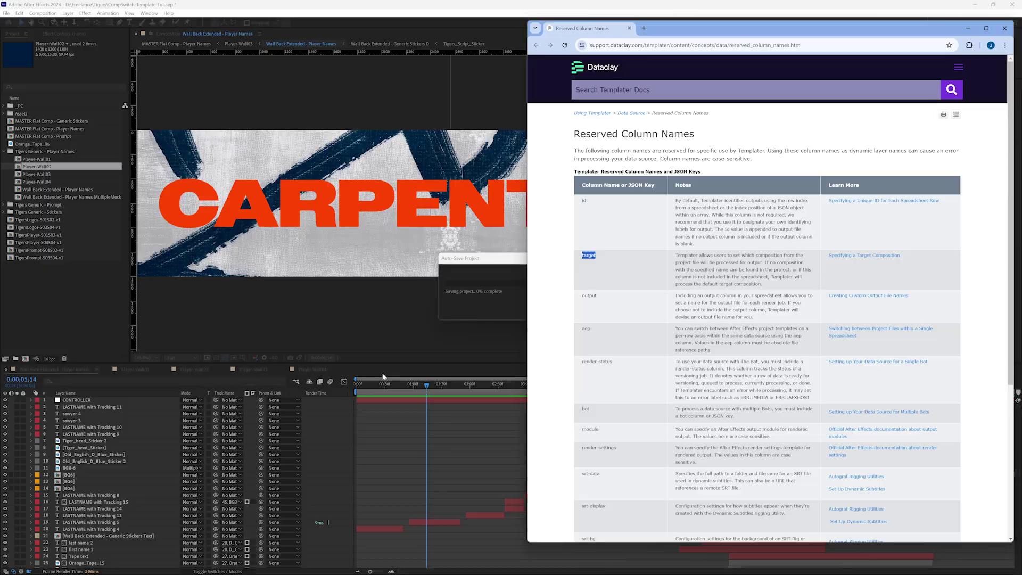
{"action": "left_click", "coordinate": [468, 269]}
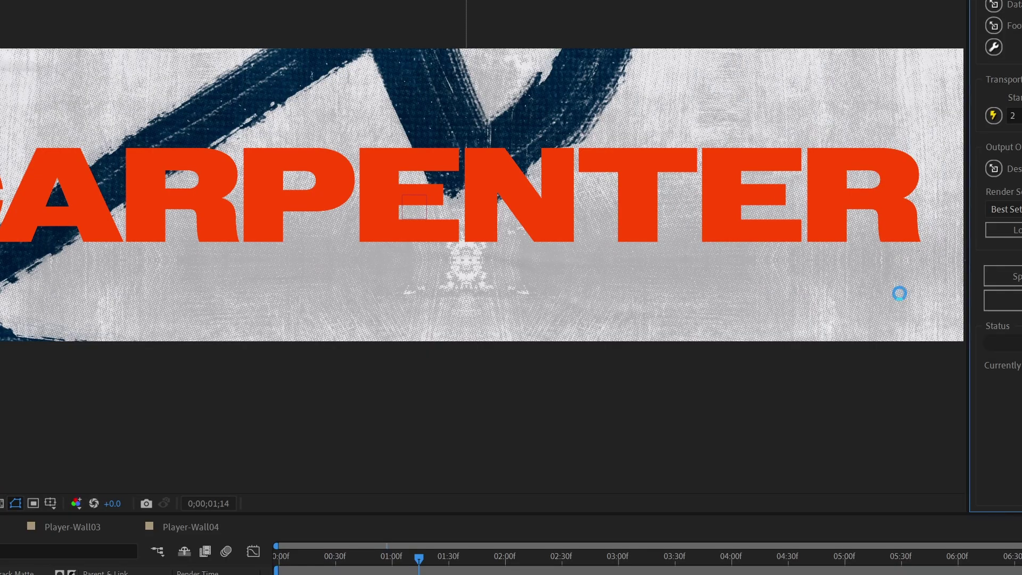
Choose Player-Wall01 as Target Composition in Templater Preferences and confirm with OK.
{"action": "left_click_drag", "start_coordinate": [502, 257], "coordinate": [531, 111]}
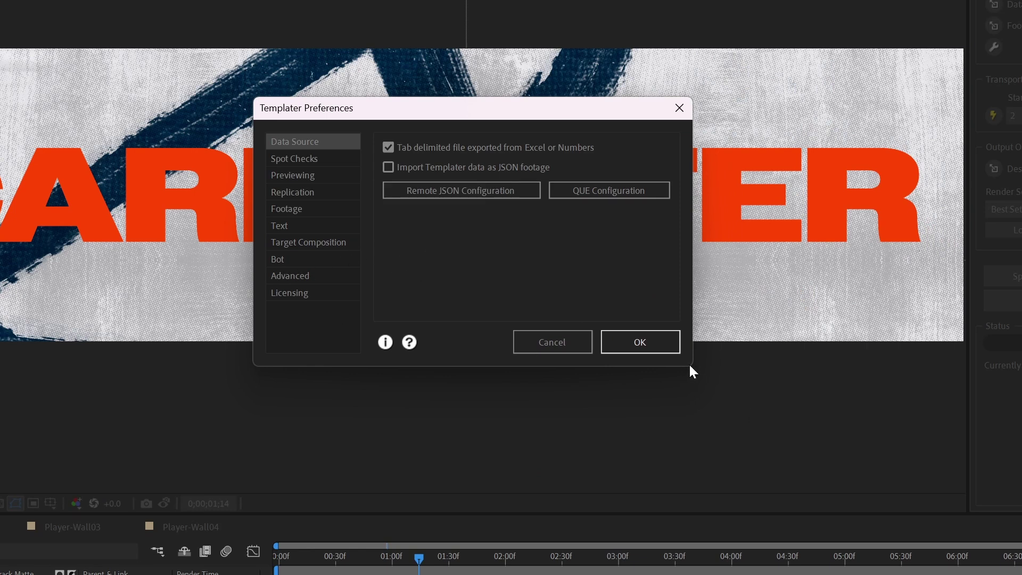
{"action": "left_click", "coordinate": [295, 277]}
{"action": "left_click", "coordinate": [280, 259]}
{"action": "left_click", "coordinate": [292, 243]}
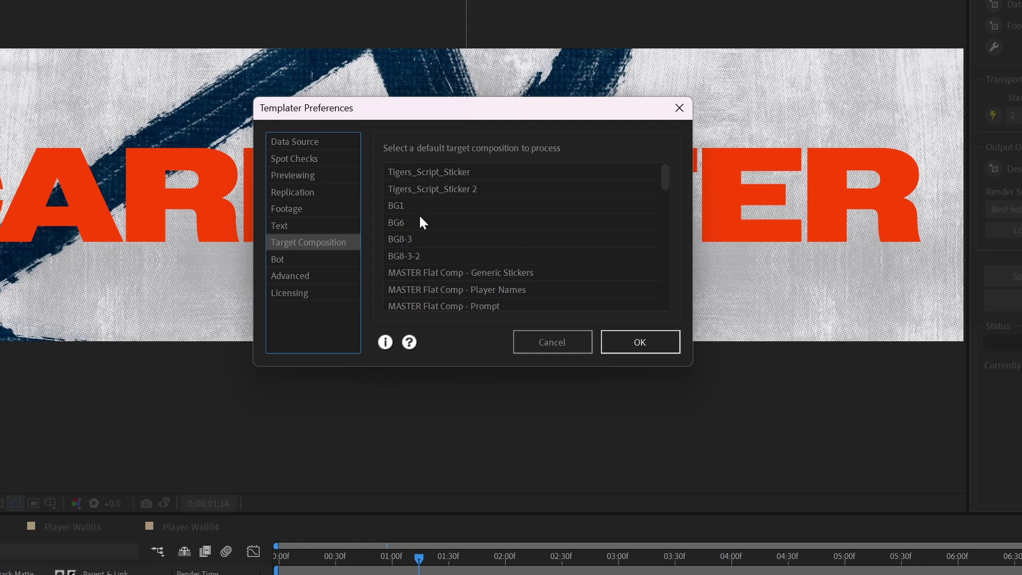
{"action": "mouse_move", "coordinate": [420, 217]}
{"action": "scroll", "coordinate": [470, 253], "scroll_direction": "down", "scroll_amount": 3}
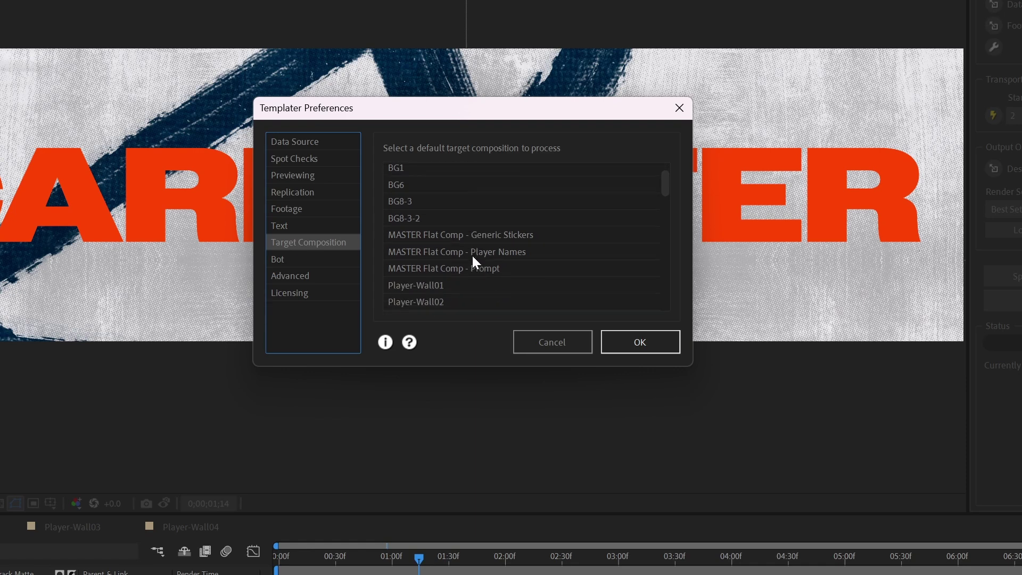
{"action": "left_click", "coordinate": [417, 240]}
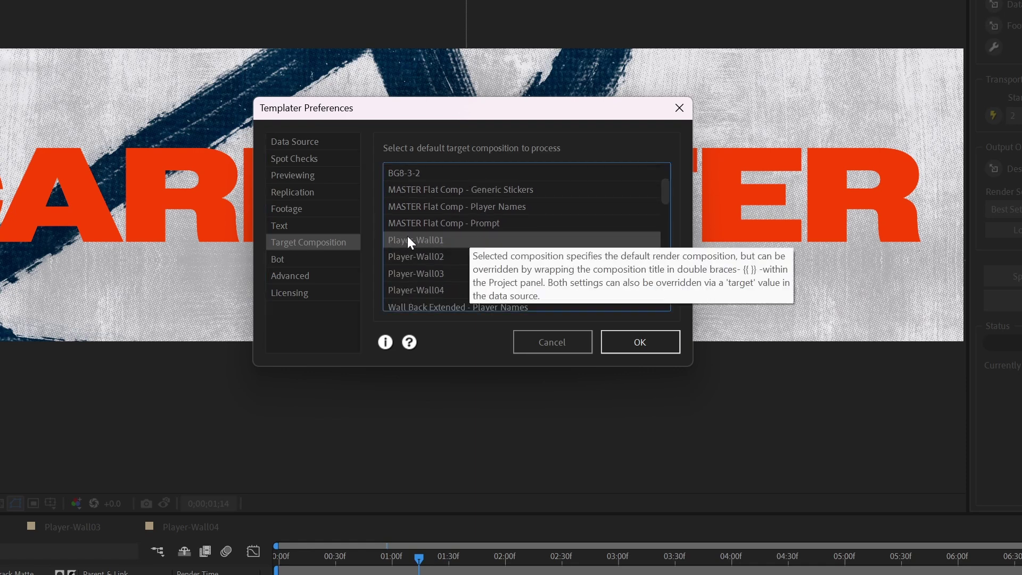
{"action": "left_click", "coordinate": [625, 341]}
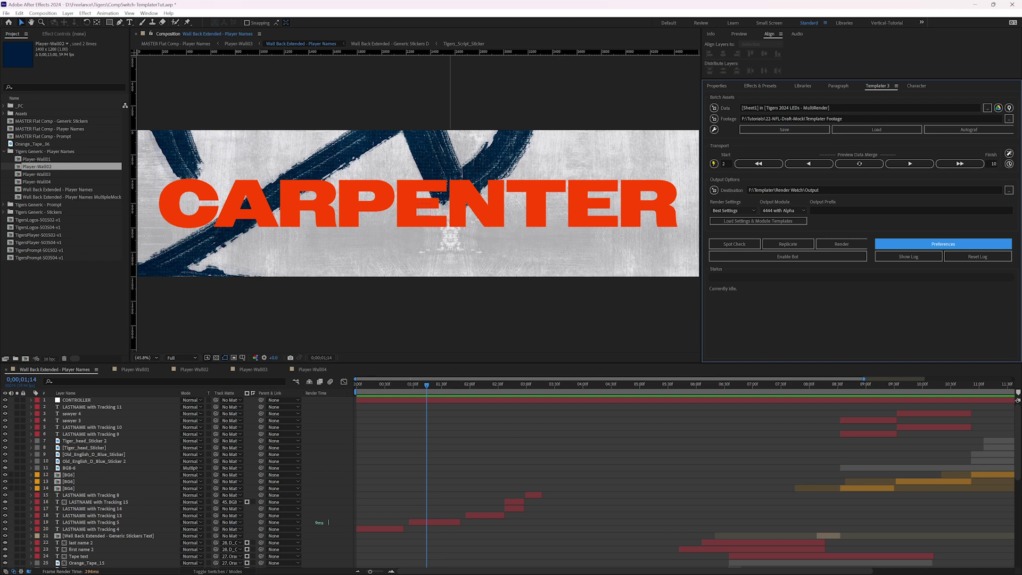
Type the header 'target' into cell F1 of the Tigers 2024 LEDs sheet.
{"action": "key", "text": "alt+Tab"}
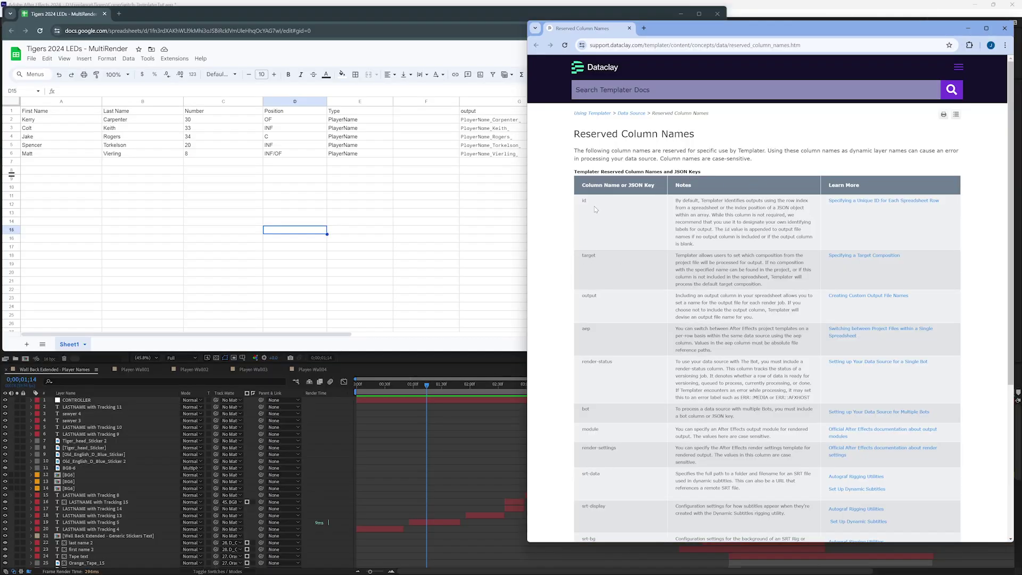
{"action": "double_click", "coordinate": [582, 257]}
{"action": "left_click", "coordinate": [423, 113]}
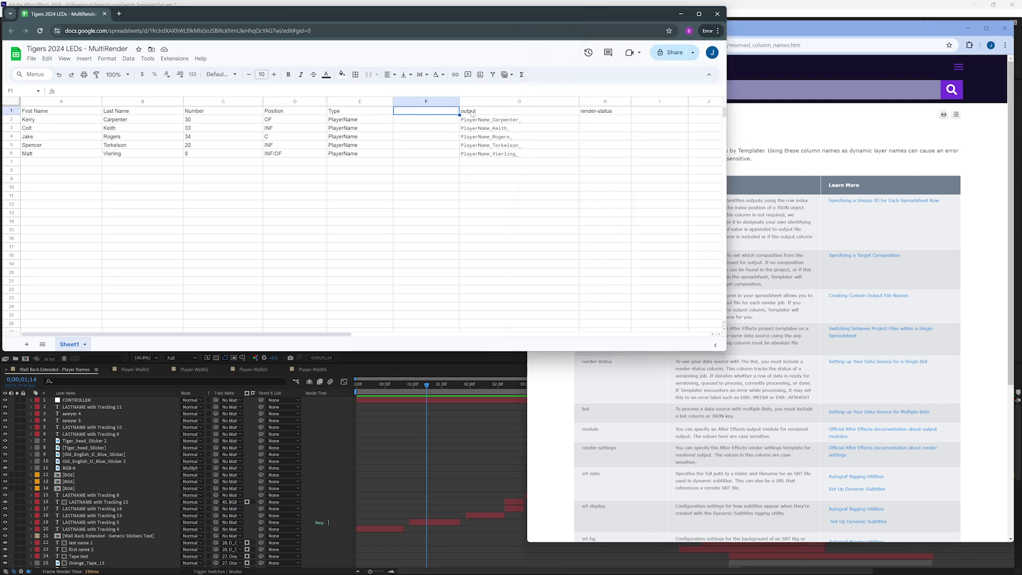
{"action": "type", "text": "target"}
{"action": "left_click_drag", "start_coordinate": [374, 14], "coordinate": [496, 15]}
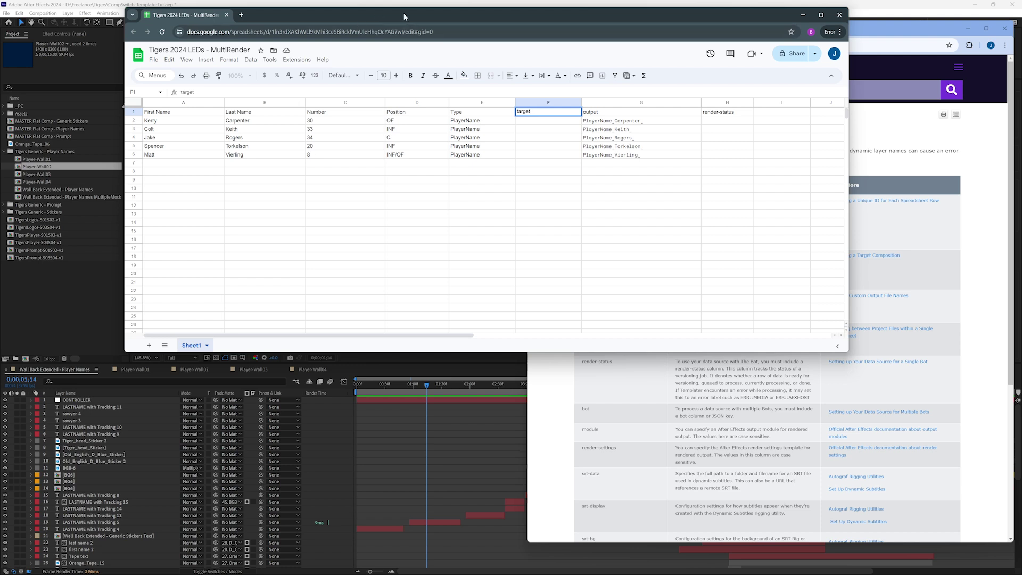
Enter Player-Wall01 in F2 and drag it down toward row 6.
{"action": "left_click", "coordinate": [537, 126]}
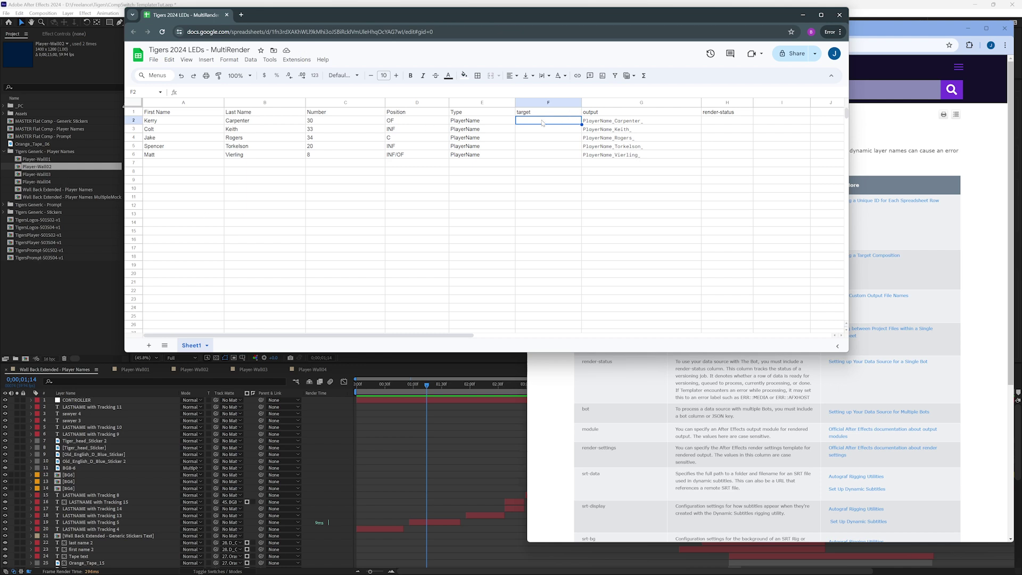
{"action": "type", "text": "Player-Wall01"}
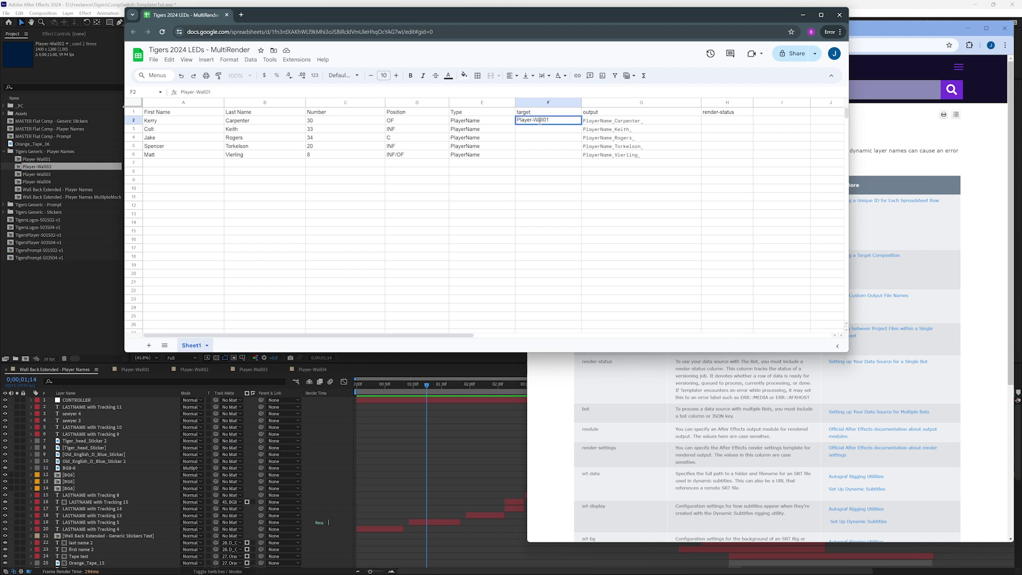
{"action": "key", "text": "Return"}
{"action": "left_click", "coordinate": [542, 122]}
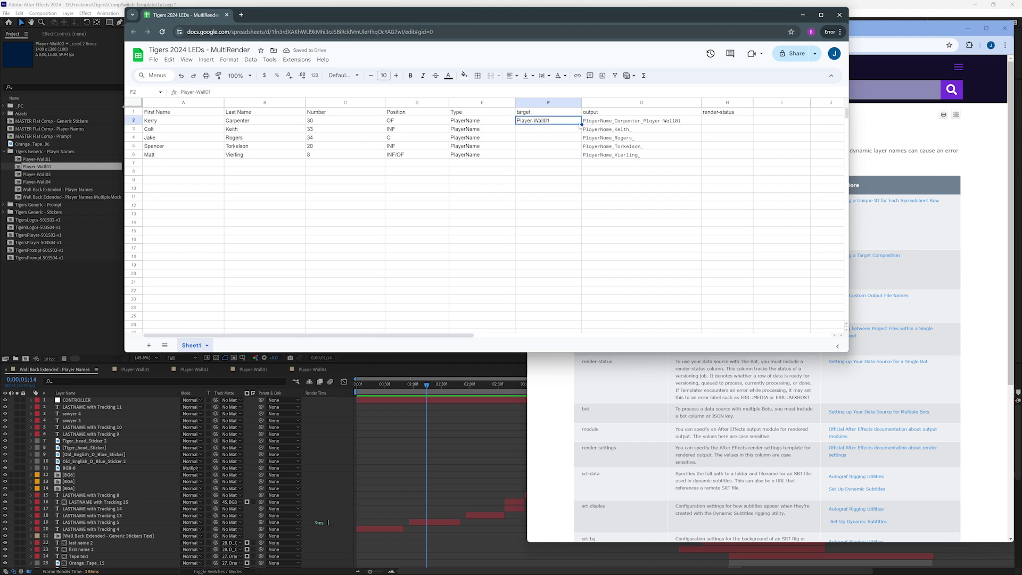
{"action": "left_click_drag", "start_coordinate": [579, 157], "coordinate": [580, 161]}
{"action": "left_click", "coordinate": [551, 162]}
Paste Player-Wall01 into F3 through F6, replacing the Player-Wall05 value in F6.
{"action": "left_click", "coordinate": [544, 130]}
{"action": "left_click", "coordinate": [543, 121]}
{"action": "key", "text": "ctrl+c"}
{"action": "left_click", "coordinate": [538, 131]}
{"action": "key", "text": "ctrl+v"}
{"action": "left_click", "coordinate": [538, 139]}
{"action": "key", "text": "ctrl+v"}
{"action": "left_click", "coordinate": [539, 146]}
{"action": "key", "text": "ctrl+v"}
{"action": "left_click", "coordinate": [539, 155]}
{"action": "key", "text": "ctrl+v"}
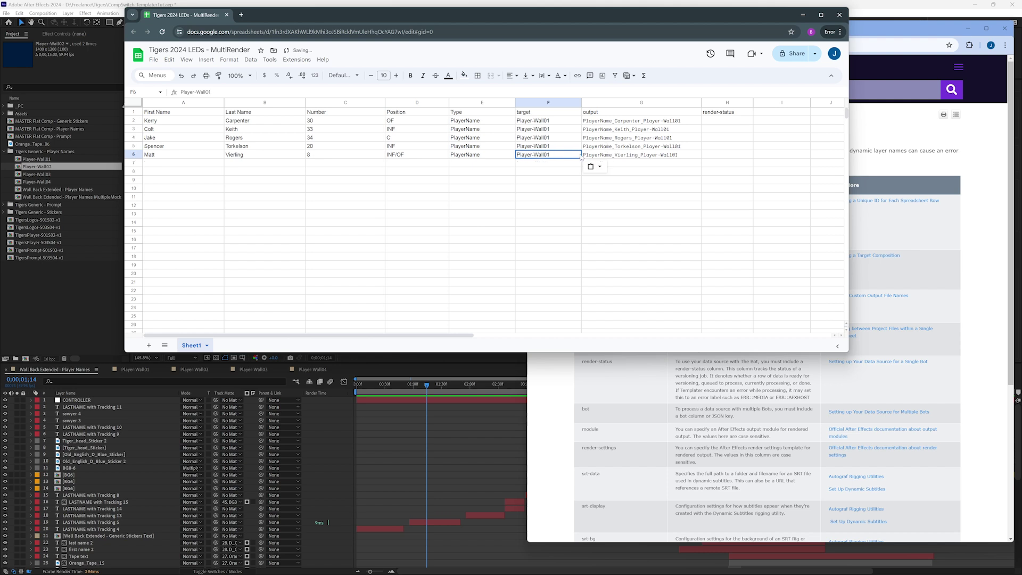
{"action": "left_click", "coordinate": [529, 196]}
Duplicate the five player rows (A2:G6) into rows 7–11.
{"action": "left_click_drag", "start_coordinate": [154, 121], "coordinate": [669, 156]}
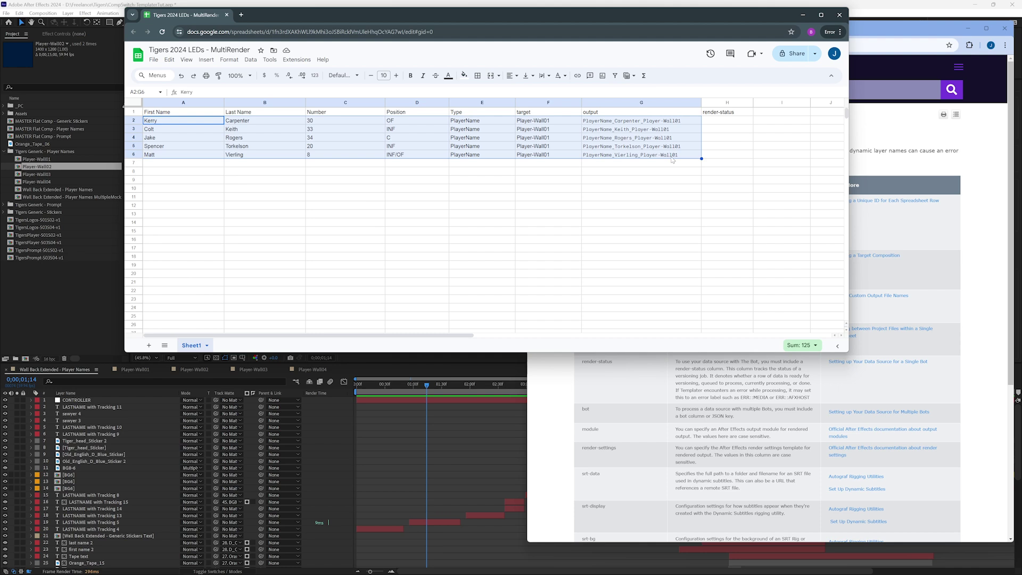
{"action": "key", "text": "ctrl+c"}
{"action": "left_click", "coordinate": [177, 169]}
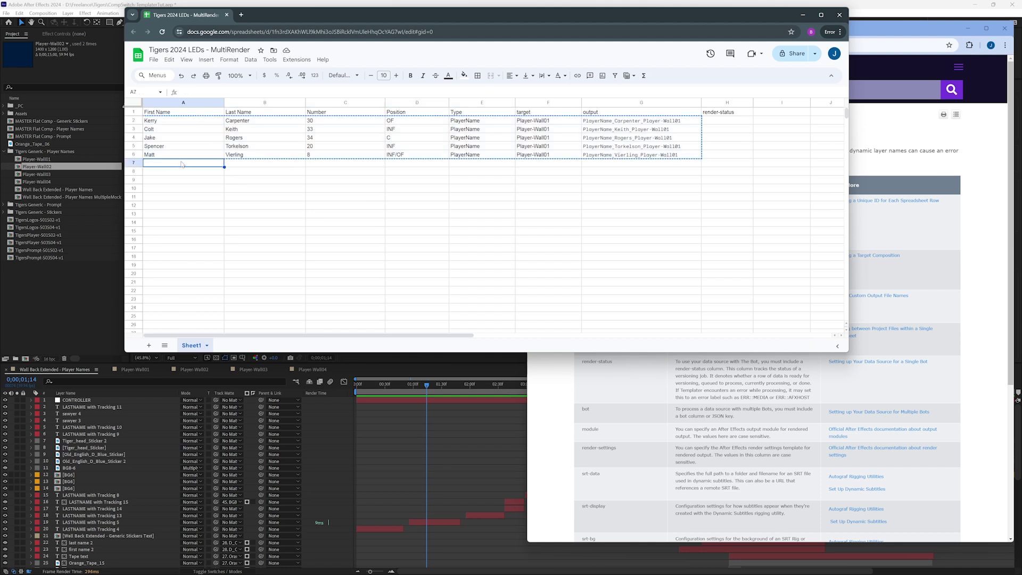
{"action": "key", "text": "ctrl+v"}
{"action": "left_click", "coordinate": [533, 188]}
Set F7 to Player-Wall02 and paste it into F8 through F11.
{"action": "left_click", "coordinate": [534, 165]}
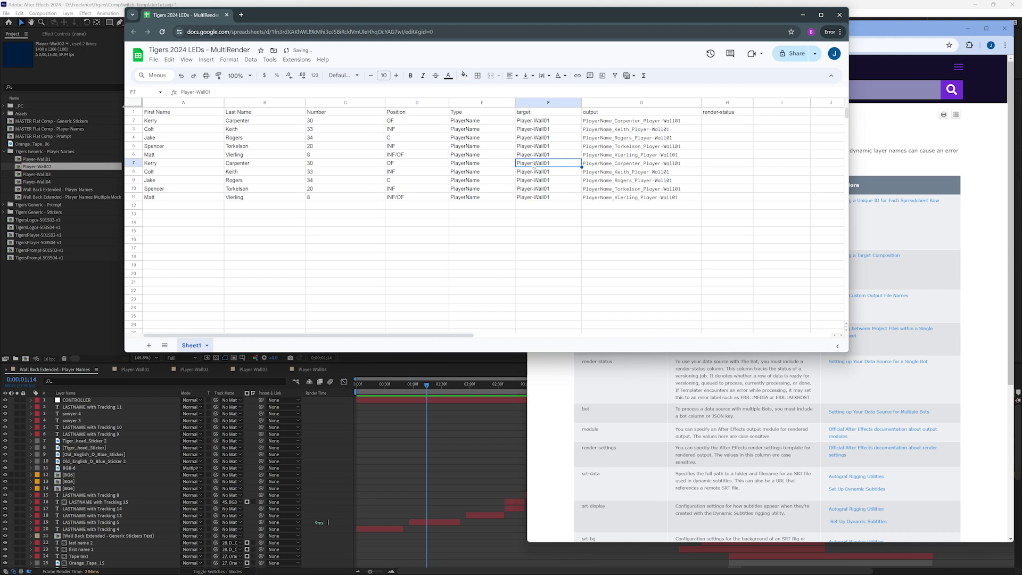
{"action": "left_click", "coordinate": [263, 94]}
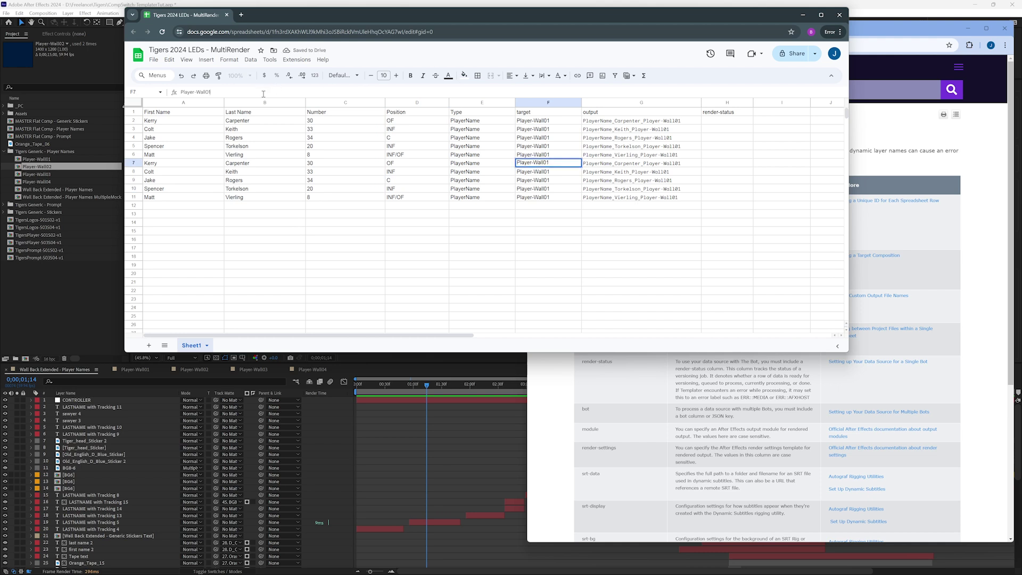
{"action": "key", "text": "Return"}
{"action": "left_click", "coordinate": [552, 164]}
{"action": "key", "text": "ctrl+c"}
{"action": "left_click", "coordinate": [550, 171]}
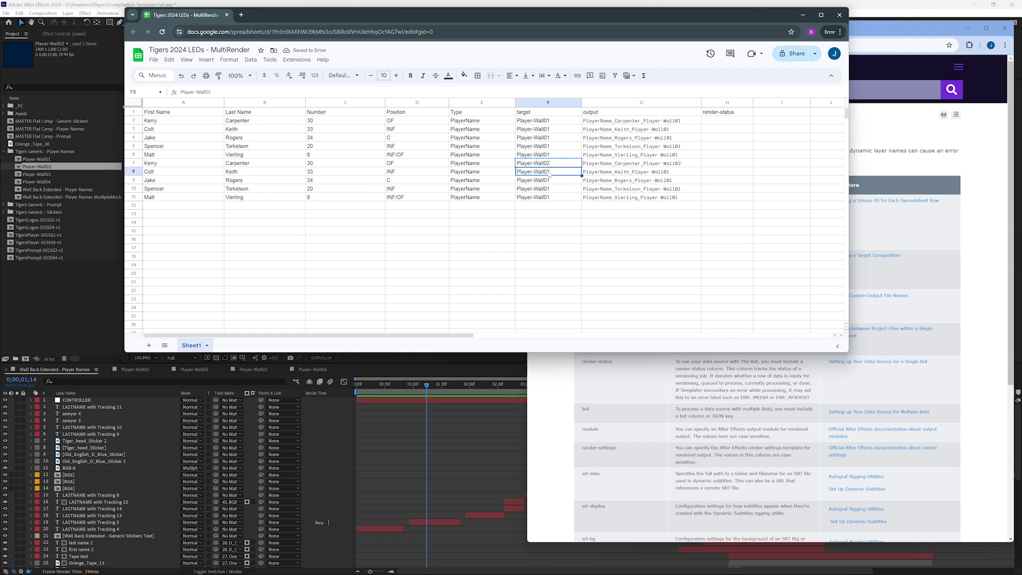
{"action": "left_click", "coordinate": [551, 197], "text": "shift"}
{"action": "key", "text": "ctrl+v"}
{"action": "left_click", "coordinate": [537, 237]}
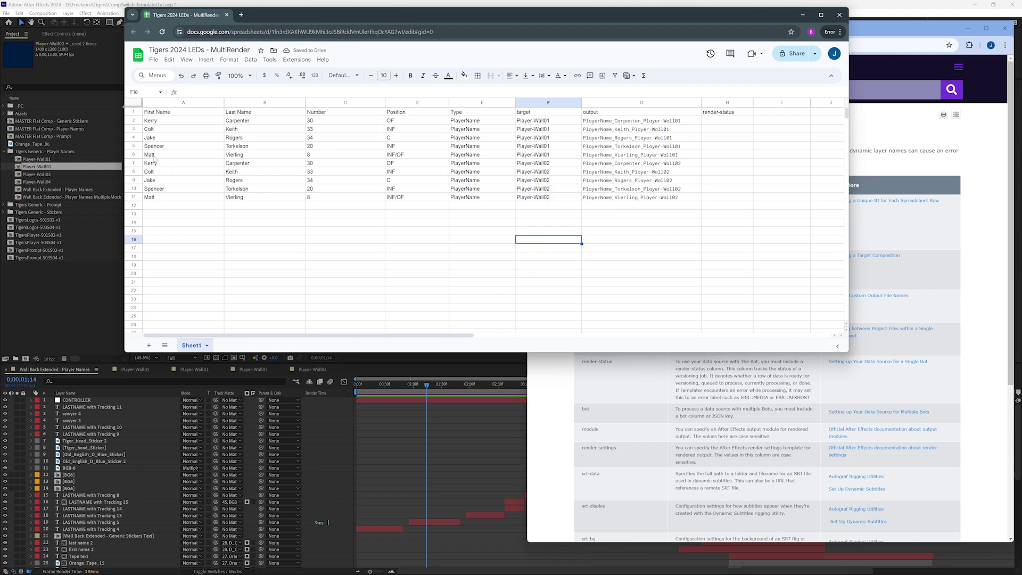
Copy the Wall02 rows A7:G11 into rows 12–16.
{"action": "left_click_drag", "start_coordinate": [154, 159], "coordinate": [612, 198]}
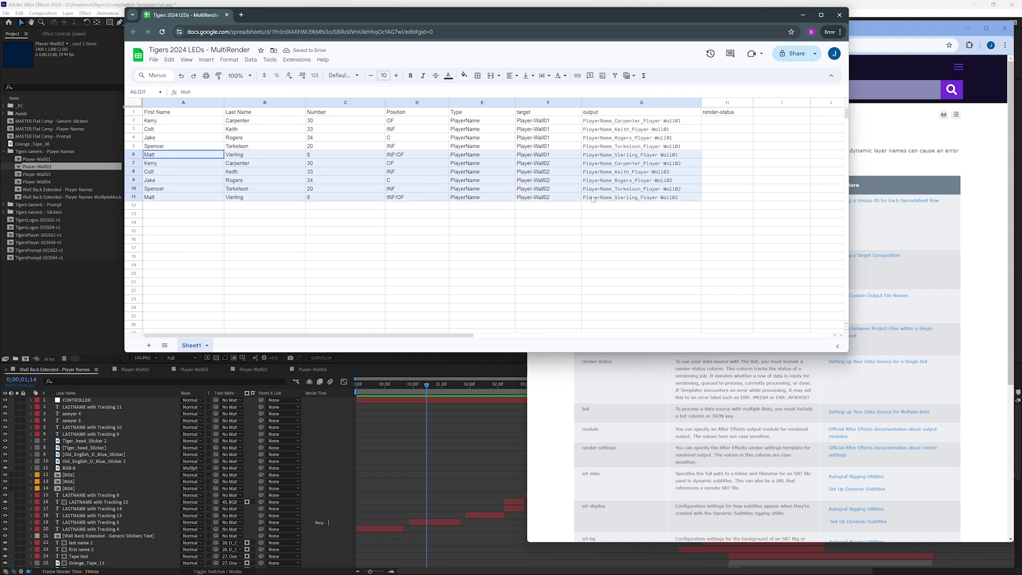
{"action": "left_click", "coordinate": [160, 164]}
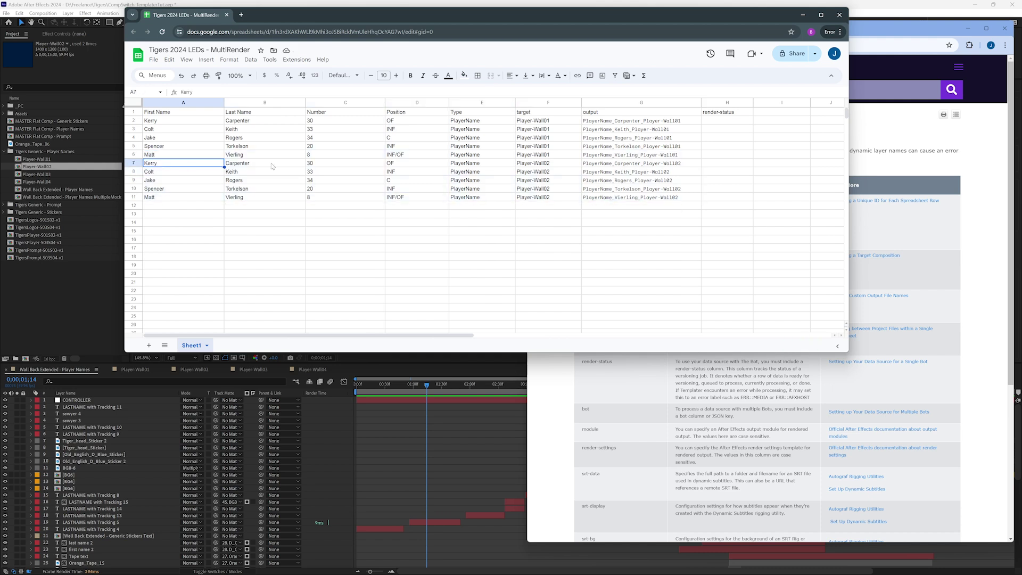
{"action": "left_click_drag", "start_coordinate": [196, 165], "coordinate": [683, 203]}
{"action": "key", "text": "ctrl+c"}
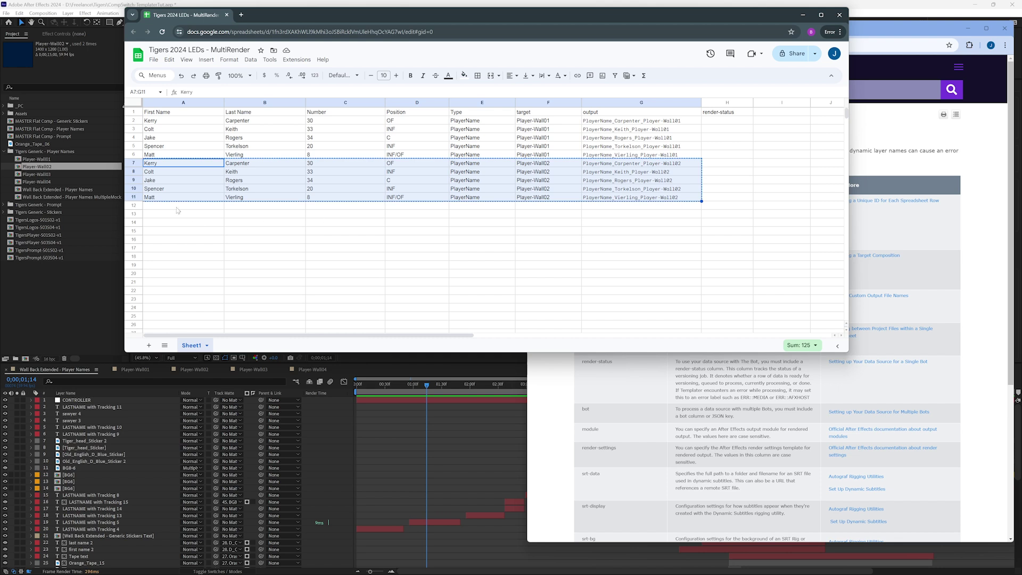
{"action": "left_click", "coordinate": [178, 208]}
{"action": "key", "text": "ctrl+v"}
Set F12 to Player-Wall03 and paste it into F13 through F16.
{"action": "left_click", "coordinate": [548, 206]}
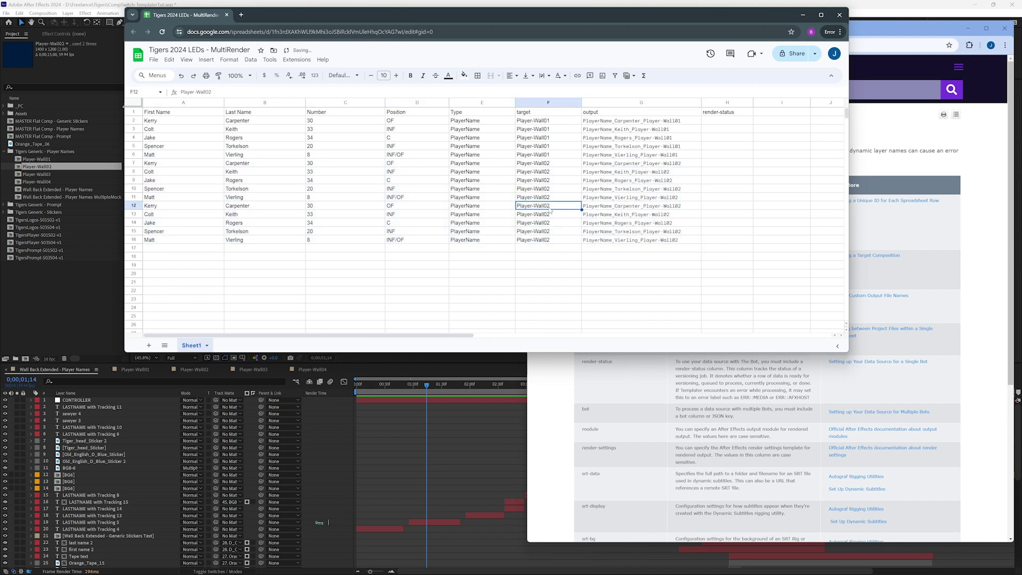
{"action": "left_click", "coordinate": [246, 94]}
{"action": "key", "text": "Return"}
{"action": "left_click", "coordinate": [548, 206]}
{"action": "key", "text": "ctrl+c"}
{"action": "left_click", "coordinate": [548, 215]}
{"action": "left_click", "coordinate": [543, 240], "text": "shift"}
{"action": "key", "text": "ctrl+v"}
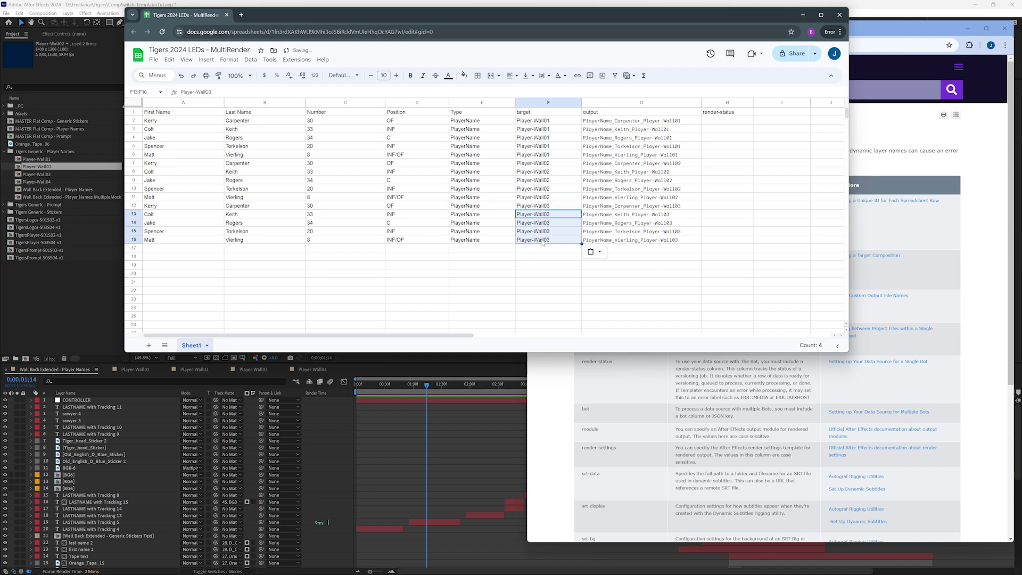
Copy rows 12–16 into rows 17–21 and set F17:F21 to Player-Wall04.
{"action": "left_click_drag", "start_coordinate": [166, 209], "coordinate": [617, 240]}
{"action": "key", "text": "ctrl+c"}
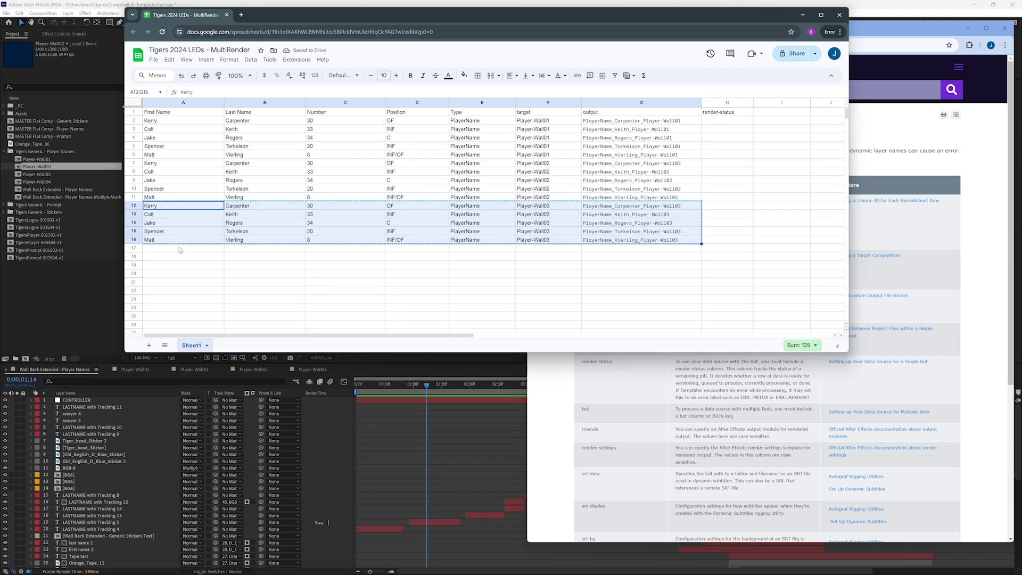
{"action": "left_click", "coordinate": [180, 248]}
{"action": "key", "text": "ctrl+v"}
{"action": "left_click", "coordinate": [534, 248]}
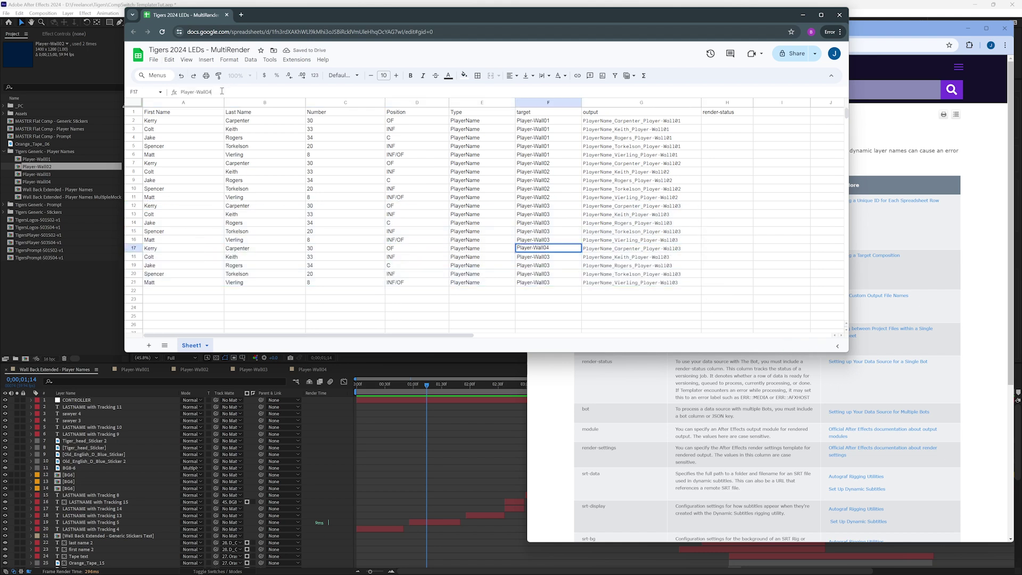
{"action": "key", "text": "Return"}
{"action": "left_click", "coordinate": [521, 248]}
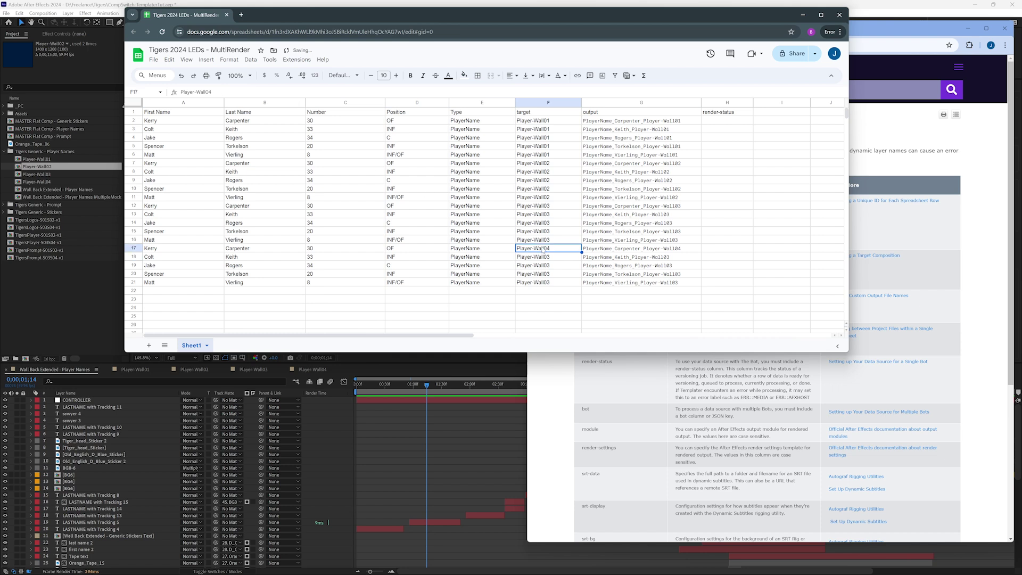
{"action": "key", "text": "ctrl+c"}
{"action": "left_click", "coordinate": [530, 258]}
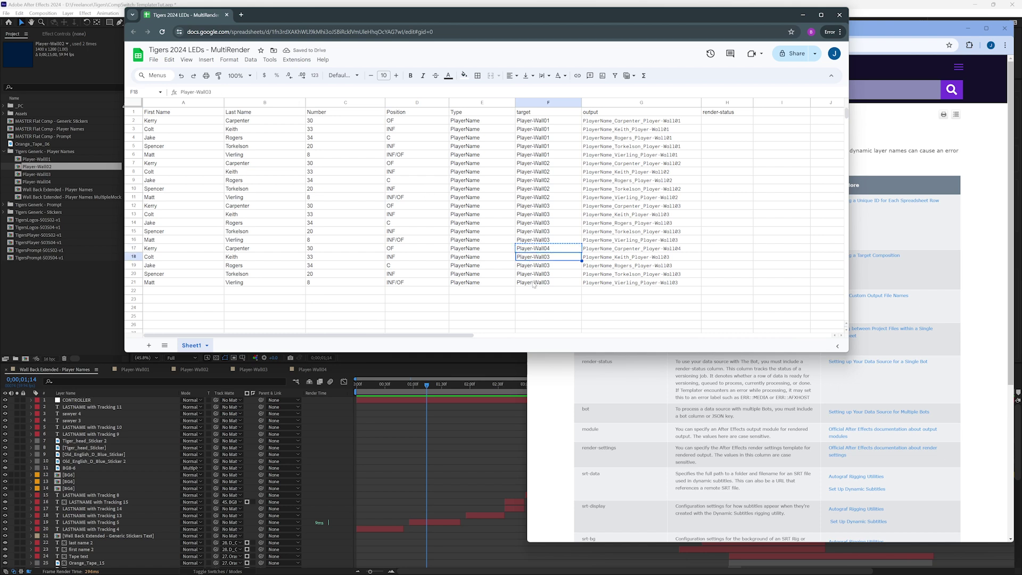
{"action": "left_click", "coordinate": [534, 282], "text": "shift"}
{"action": "key", "text": "ctrl+v"}
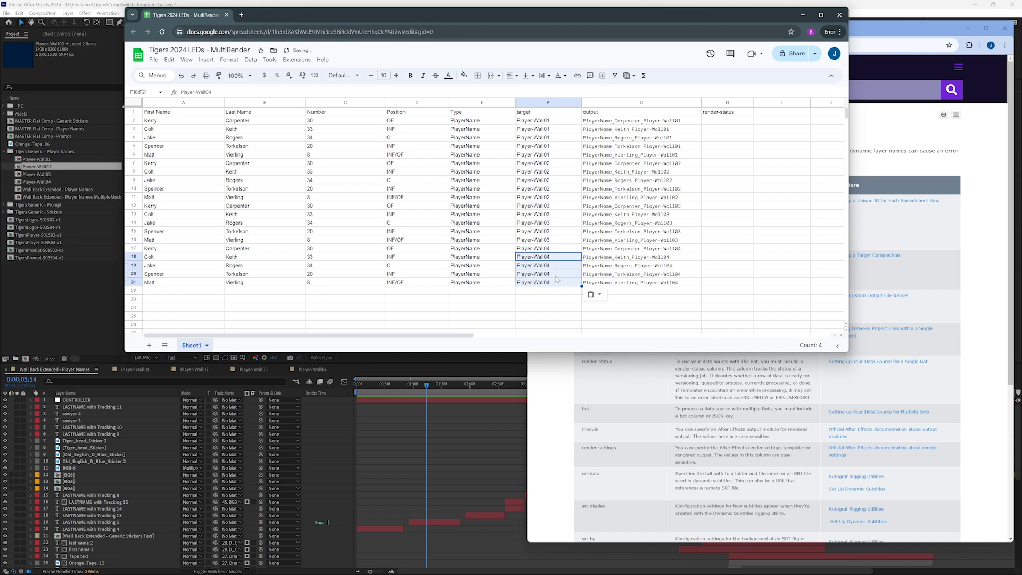
{"action": "left_click", "coordinate": [613, 250]}
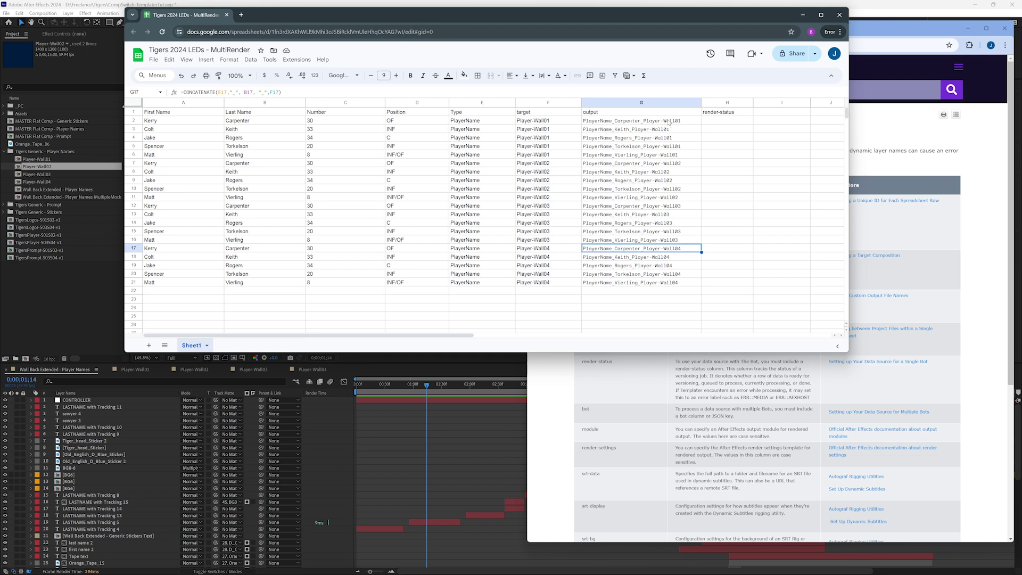
{"action": "left_click", "coordinate": [523, 122]}
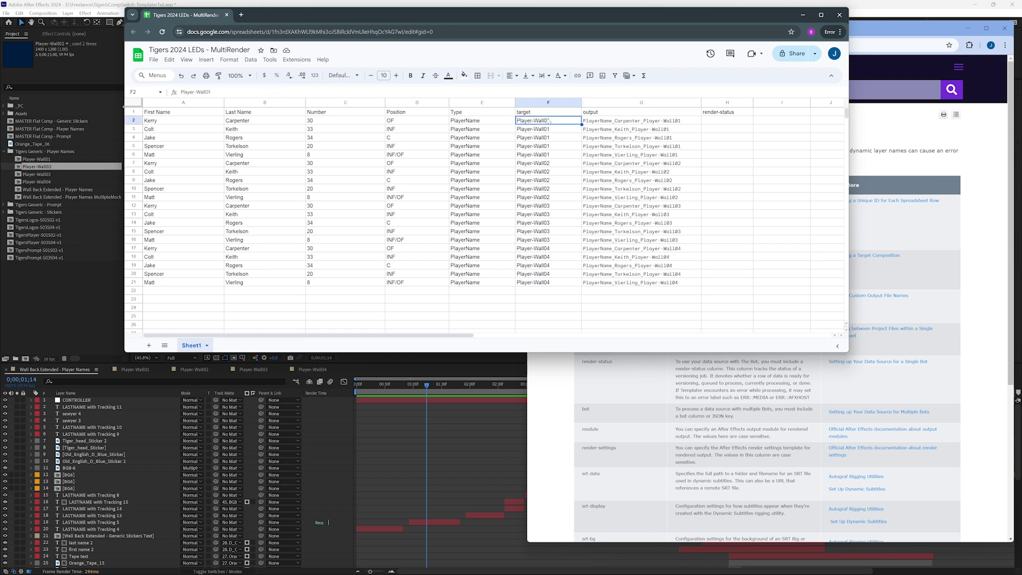
{"action": "left_click", "coordinate": [631, 123]}
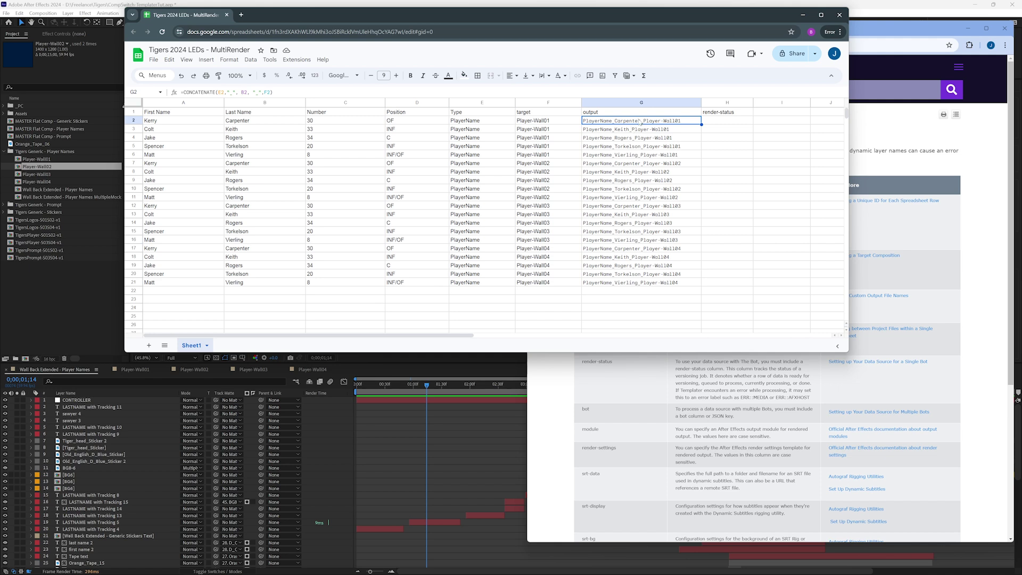
{"action": "left_click", "coordinate": [718, 123]}
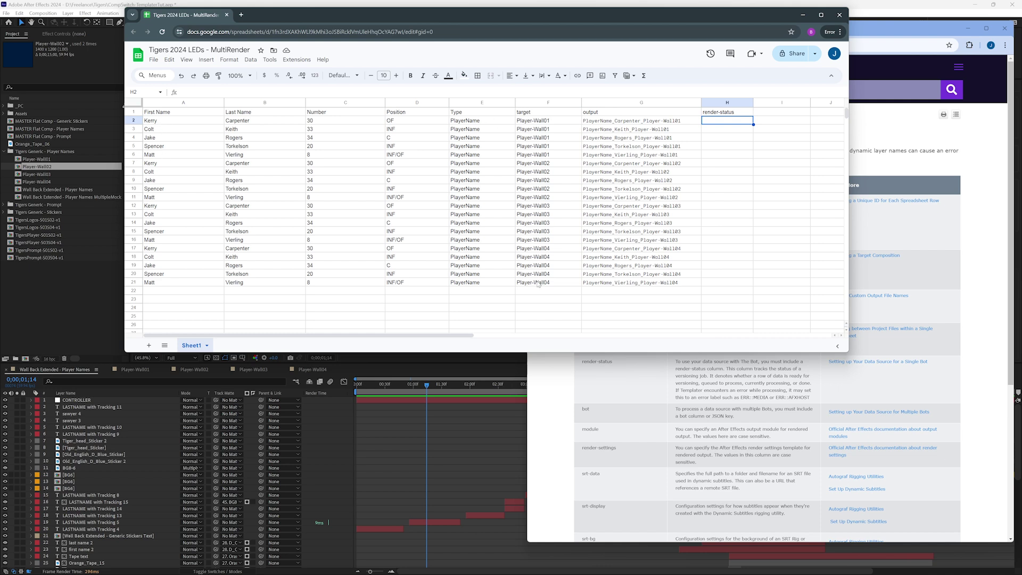
{"action": "left_click", "coordinate": [611, 122]}
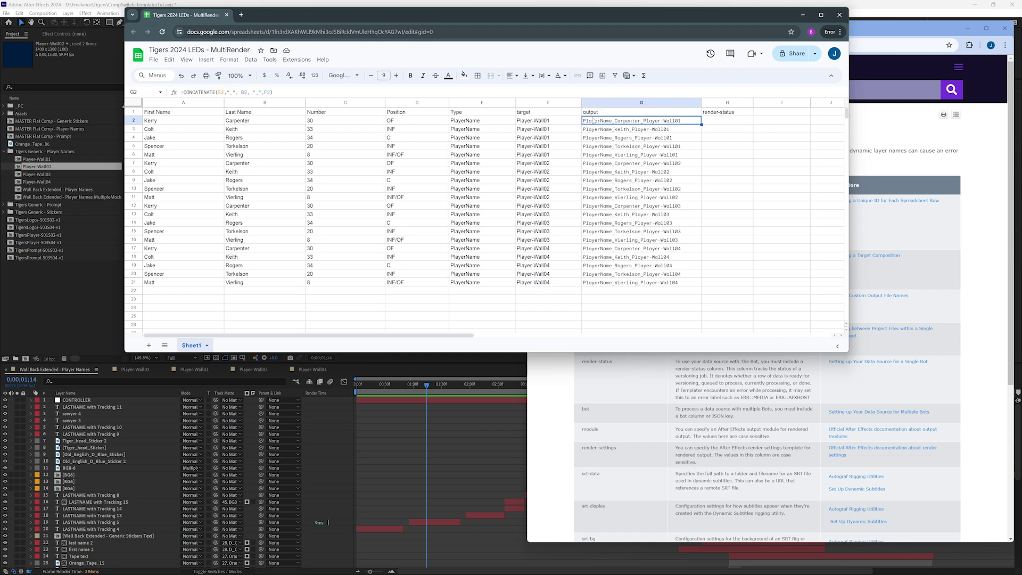
{"action": "left_click", "coordinate": [555, 406]}
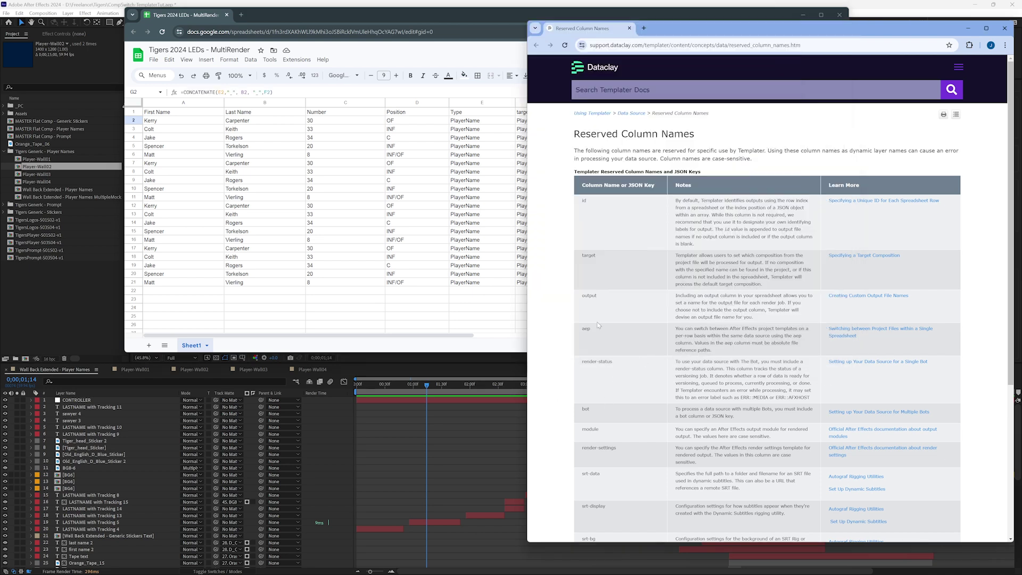
{"action": "left_click_drag", "start_coordinate": [596, 296], "coordinate": [552, 299]}
{"action": "left_click", "coordinate": [598, 297]}
{"action": "left_click", "coordinate": [494, 54]}
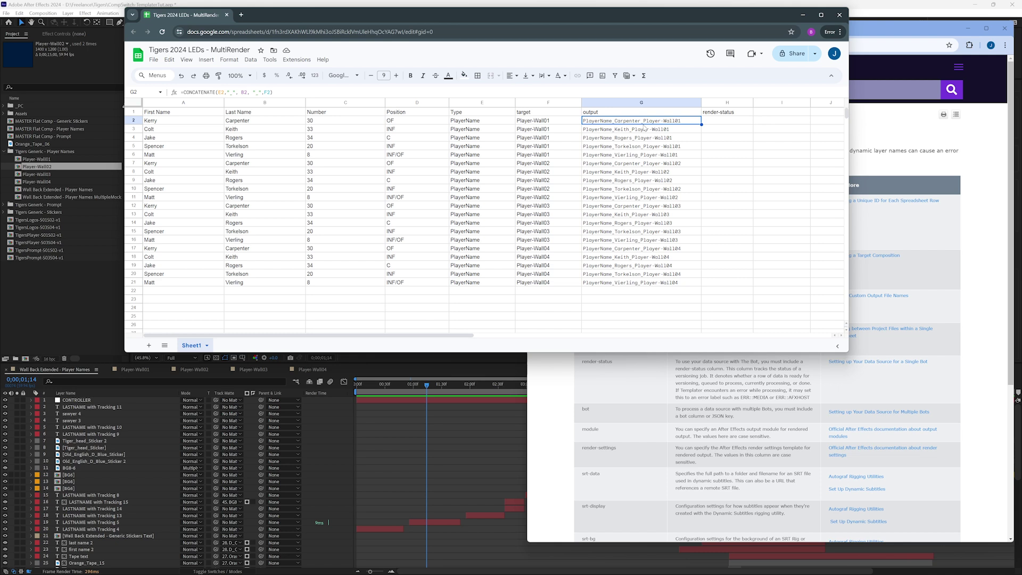
Enter 'ready' in H2, fill it down to H21, then minimize the browser window.
{"action": "left_click", "coordinate": [740, 122]}
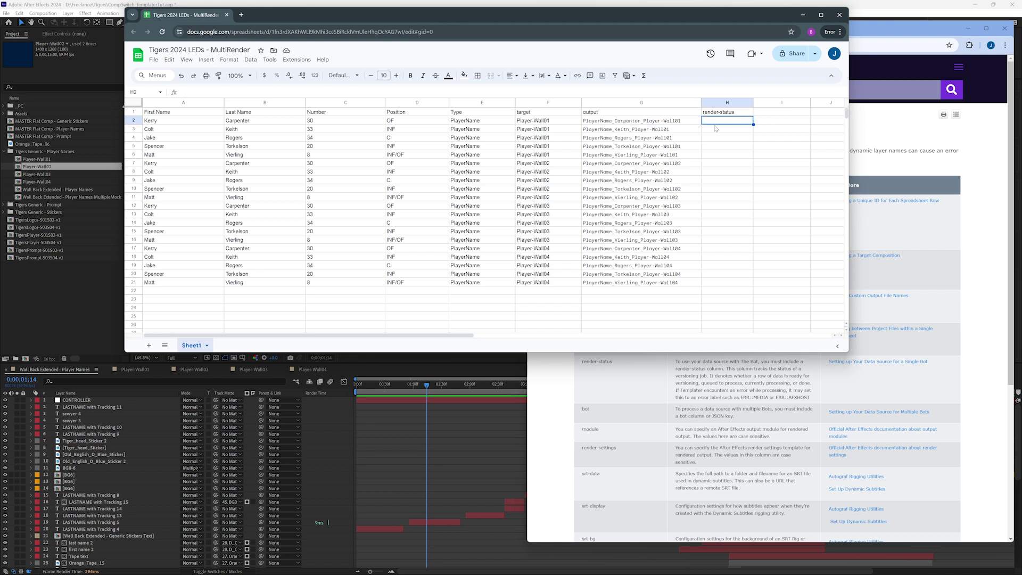
{"action": "type", "text": "ready"}
{"action": "key", "text": "Return"}
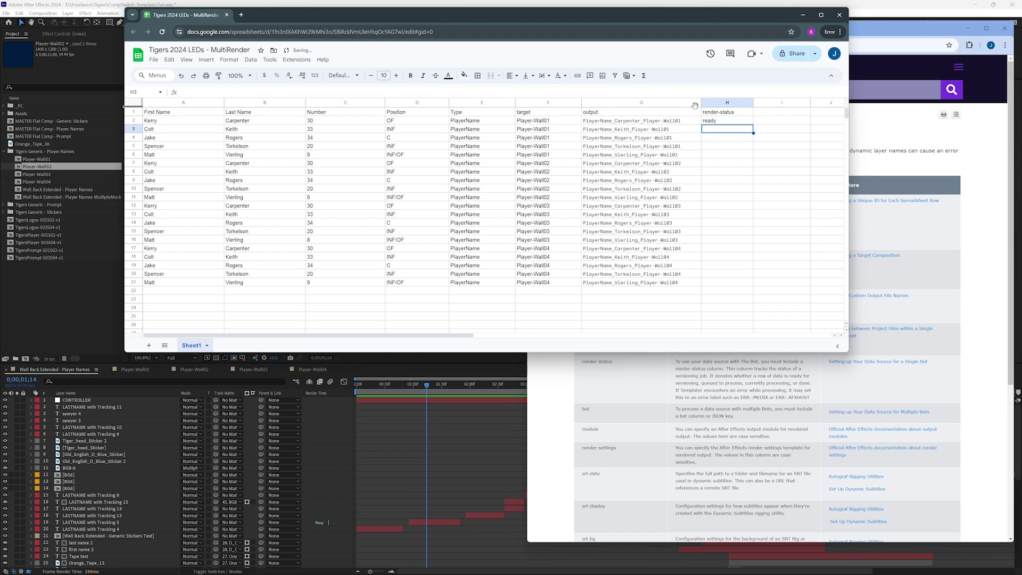
{"action": "left_click", "coordinate": [716, 121]}
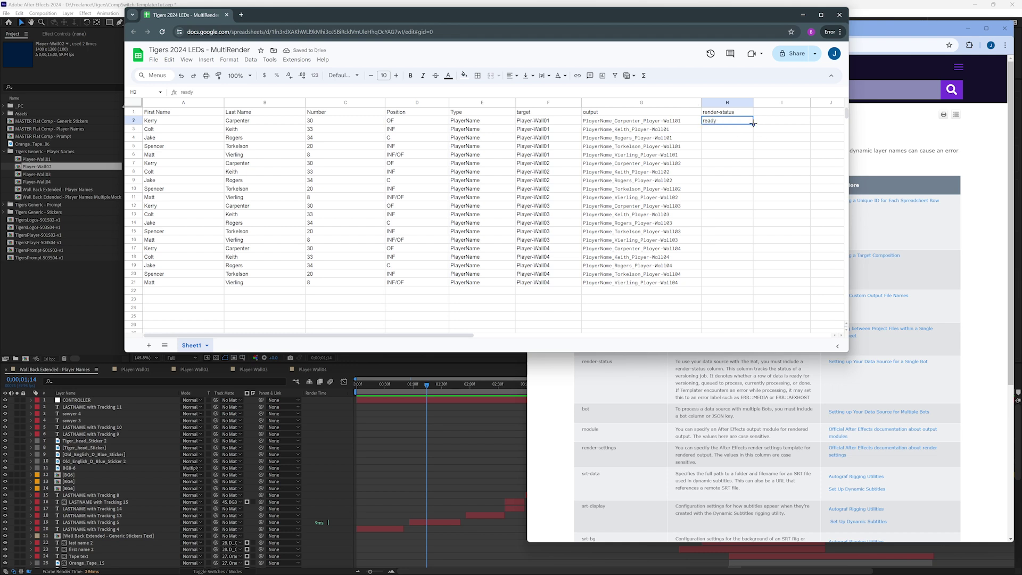
{"action": "left_click", "coordinate": [737, 282], "text": "shift"}
{"action": "key", "text": "ctrl+d"}
{"action": "left_click", "coordinate": [616, 306]}
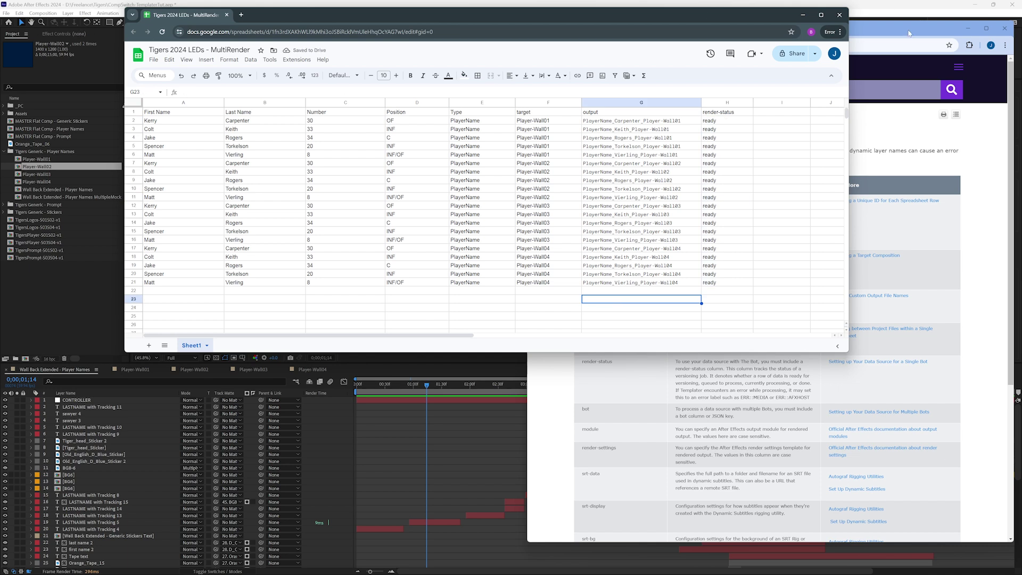
{"action": "left_click", "coordinate": [967, 28]}
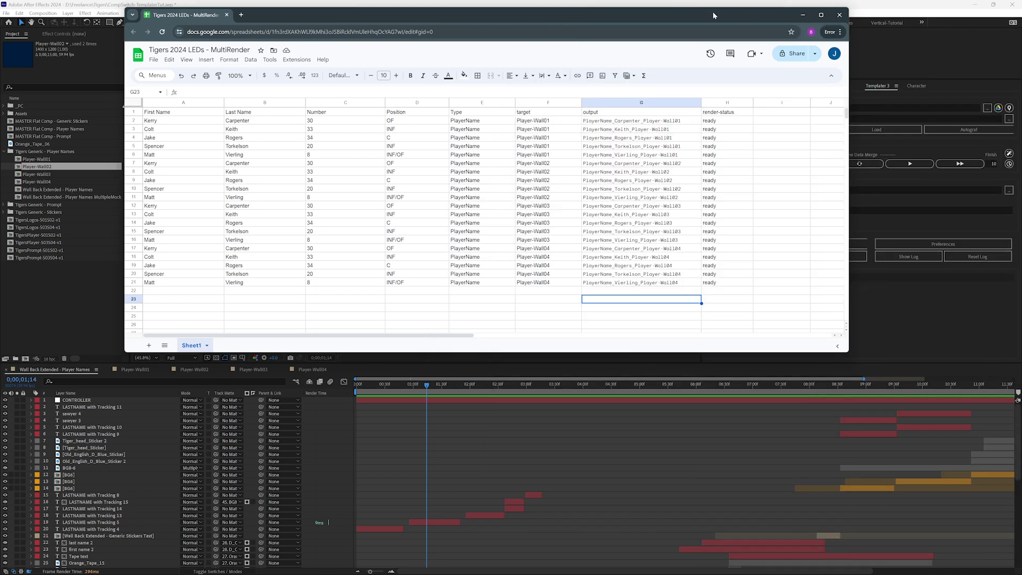
Paste D:\Freelance\Tigers\TemplaterTut into the Templater Destination field, then move the spreadsheet window aside.
{"action": "left_click", "coordinate": [876, 4]}
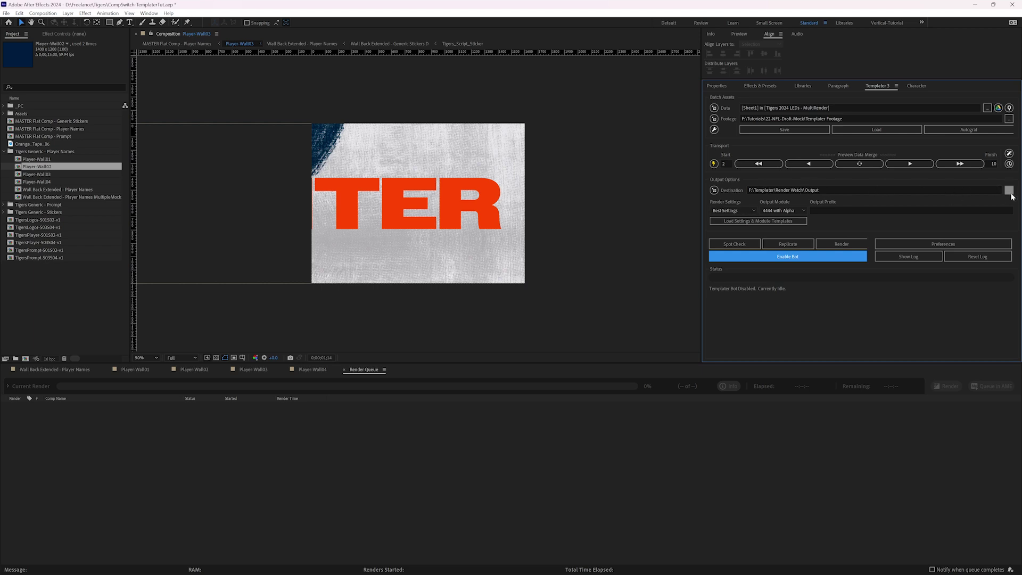
{"action": "left_click", "coordinate": [764, 190]}
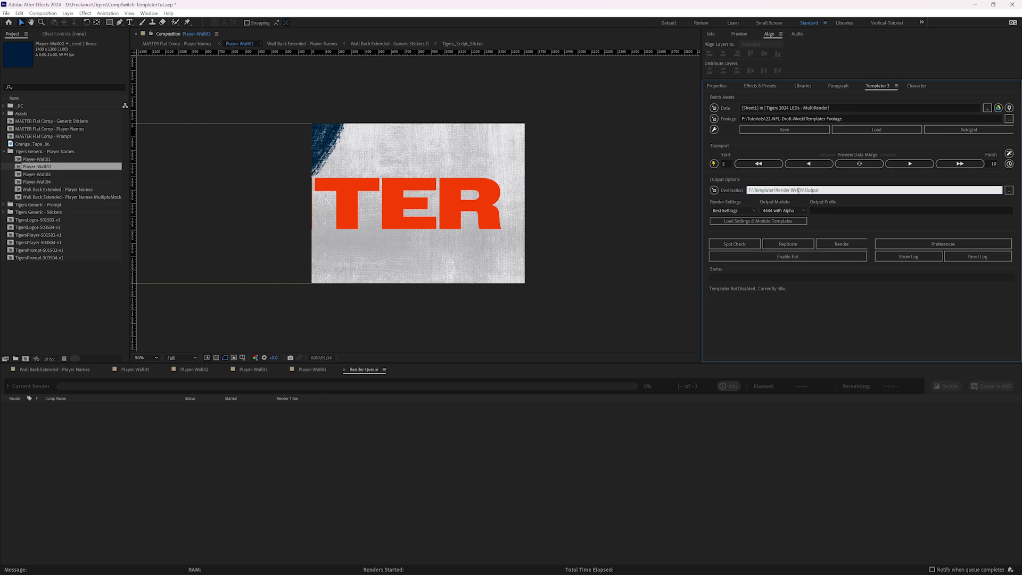
{"action": "key", "text": "ctrl+a"}
{"action": "key", "text": "ctrl+v"}
{"action": "key", "text": "Return"}
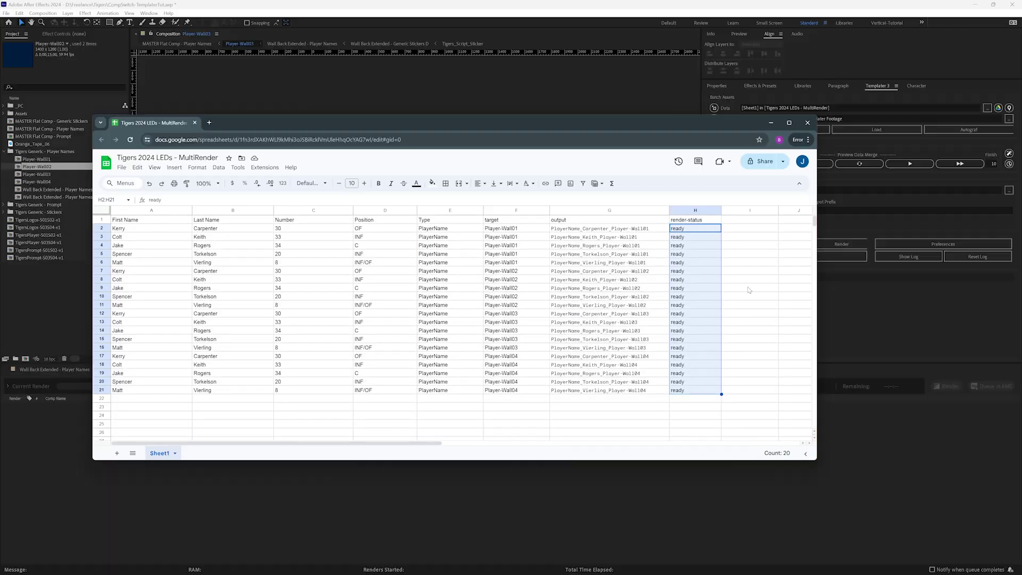
{"action": "left_click_drag", "start_coordinate": [644, 127], "coordinate": [568, 405]}
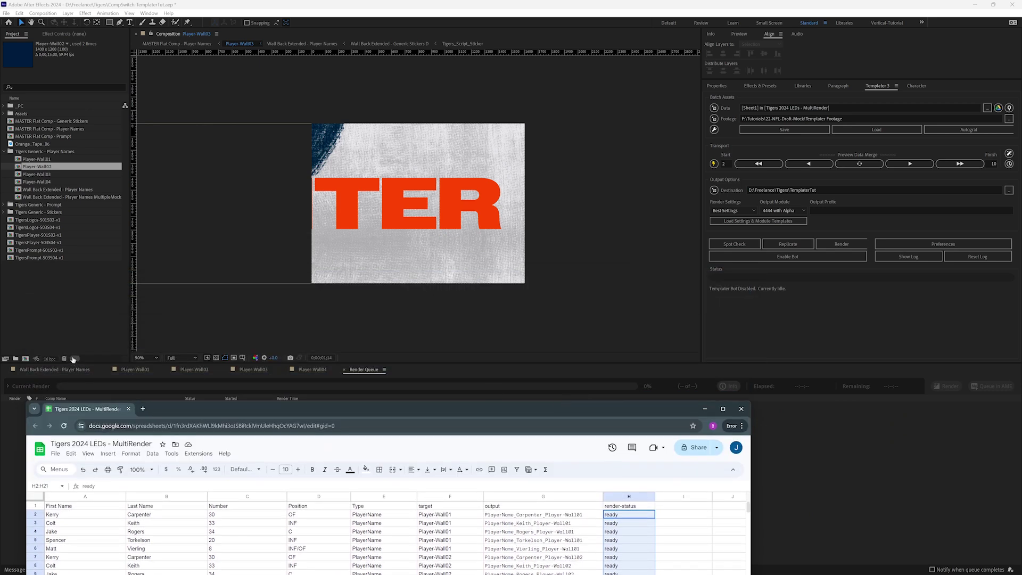
{"action": "left_click_drag", "start_coordinate": [265, 402], "coordinate": [270, 244]}
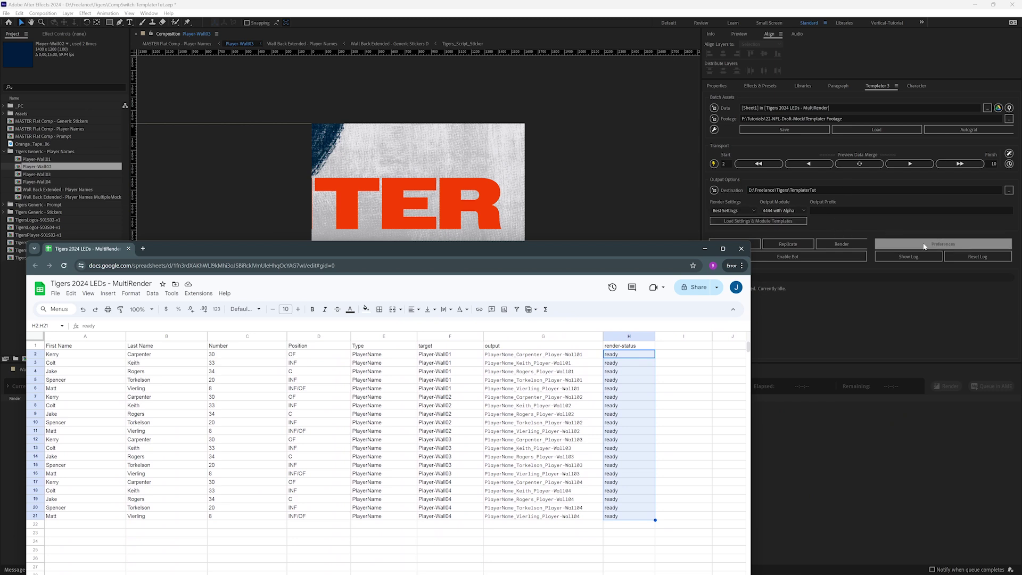
Enable the Templater bot and set the sheet's render-status cells H2:H21 to 'queued'.
{"action": "left_click", "coordinate": [790, 258]}
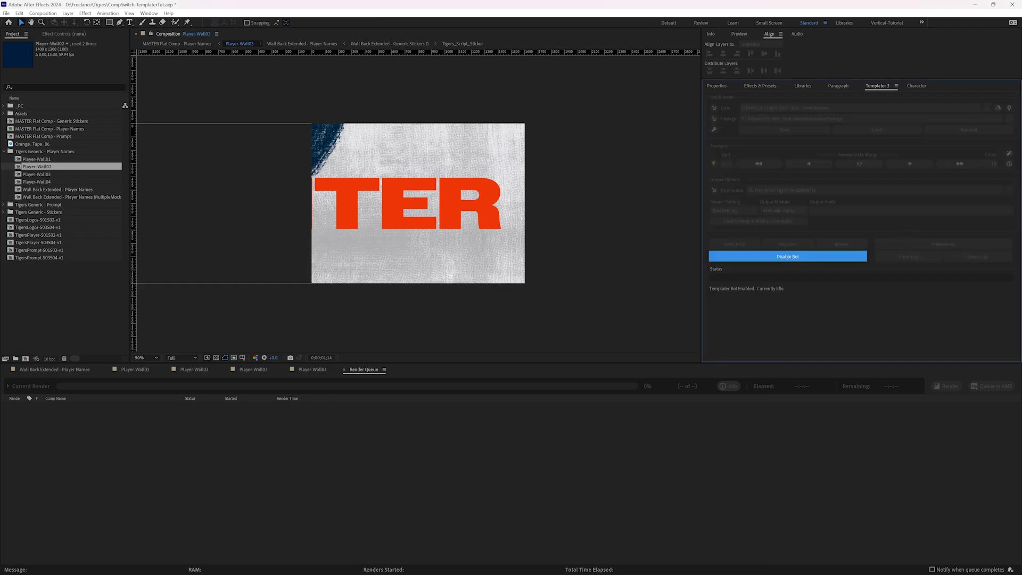
{"action": "key", "text": "alt+Tab"}
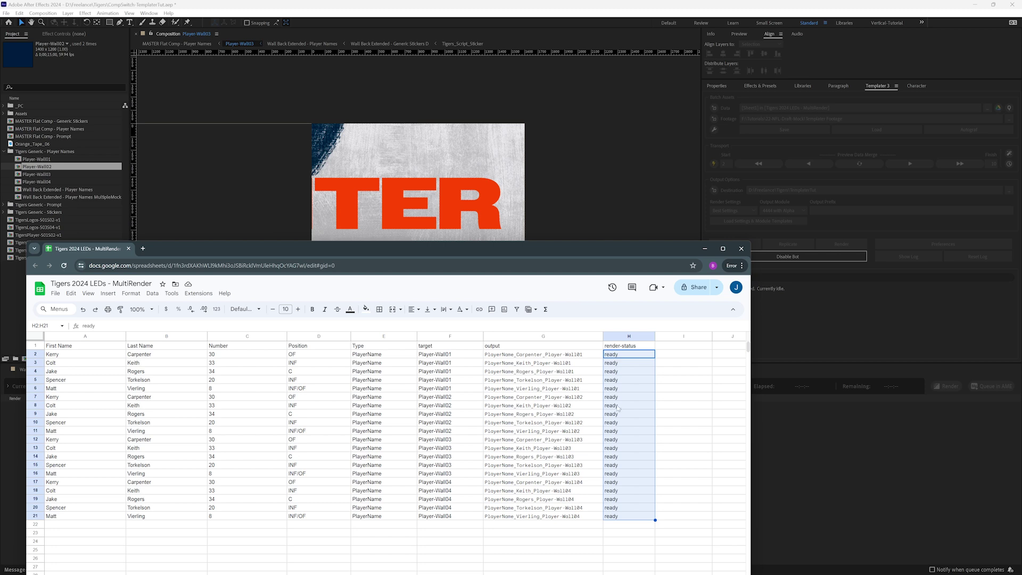
{"action": "left_click_drag", "start_coordinate": [484, 240], "coordinate": [449, 296]}
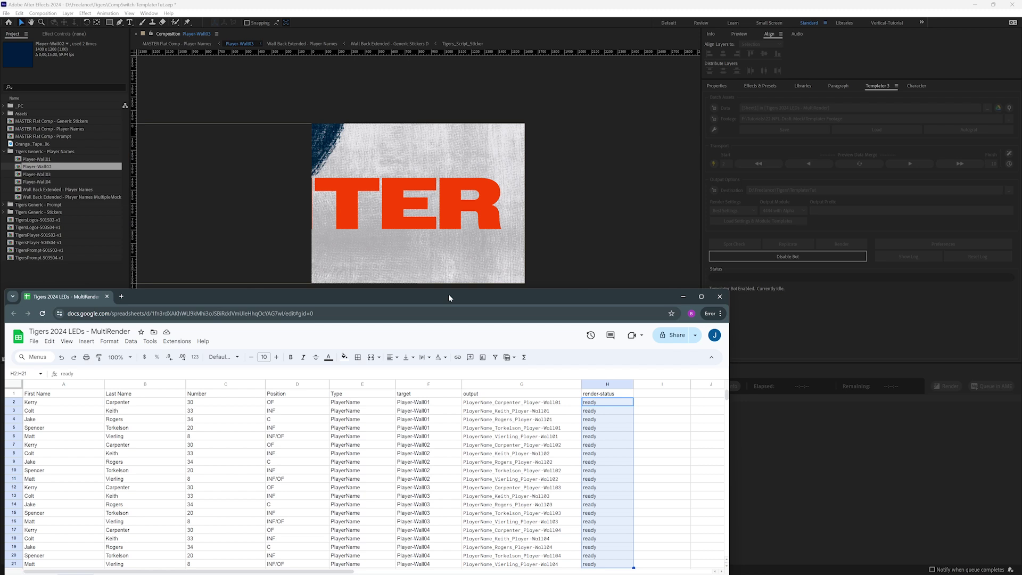
{"action": "type", "text": "queued"}
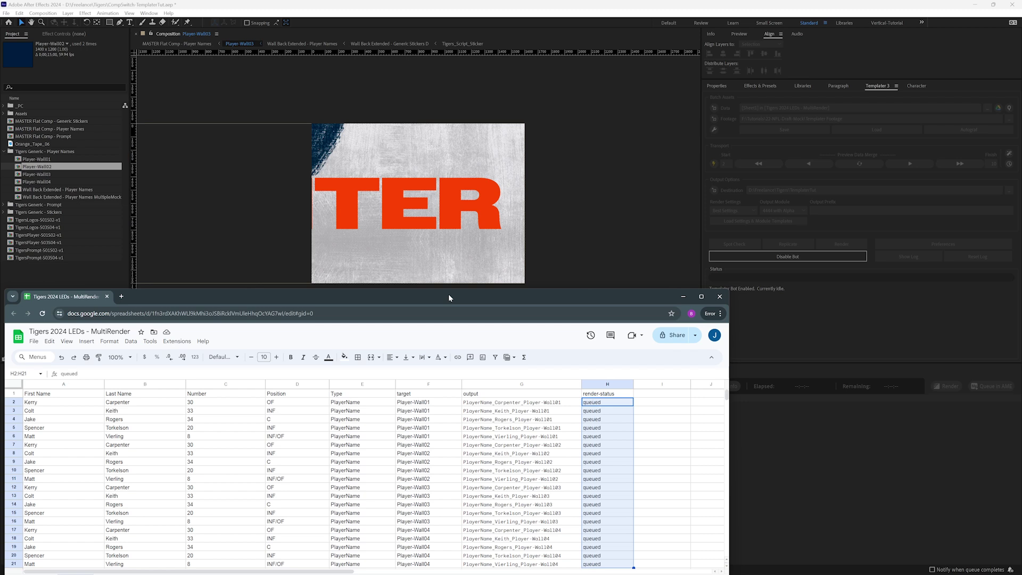